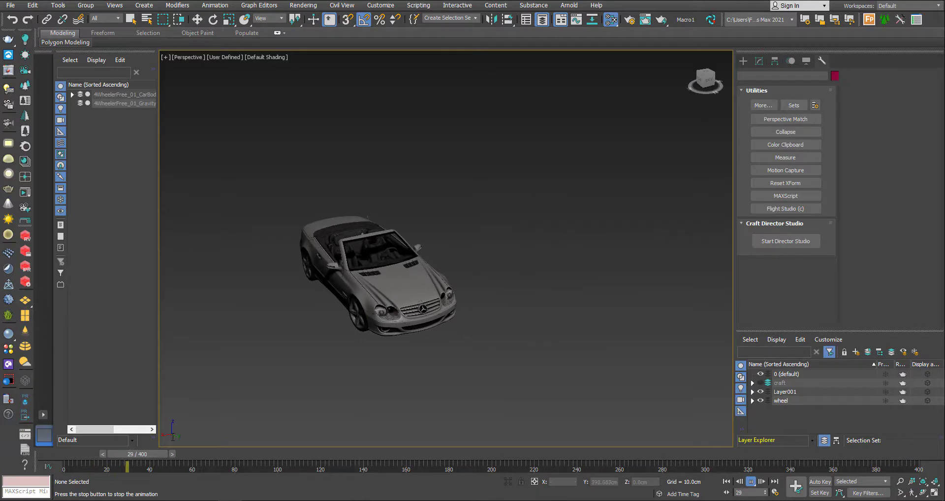
Rewind the animation to frame 0, then hide the car and wheel layers and briefly preview the craft layer.
drag(158, 454, 27, 458)
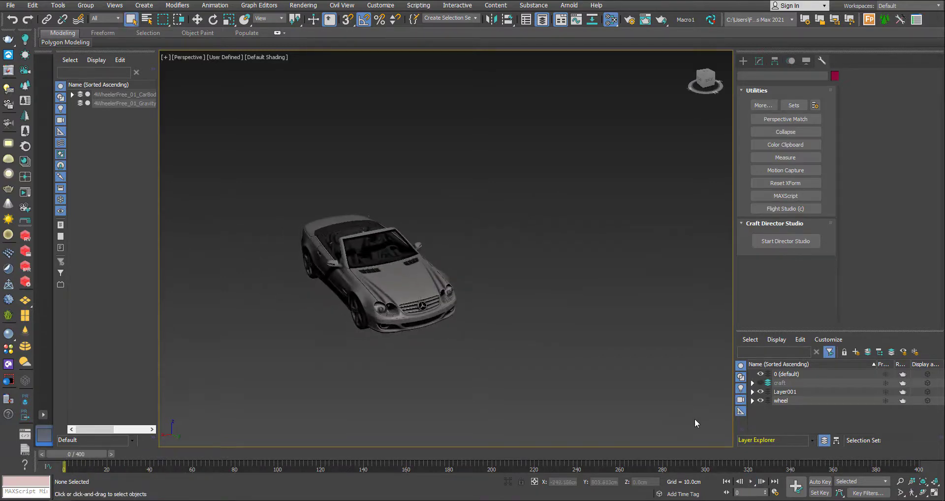
click(761, 393)
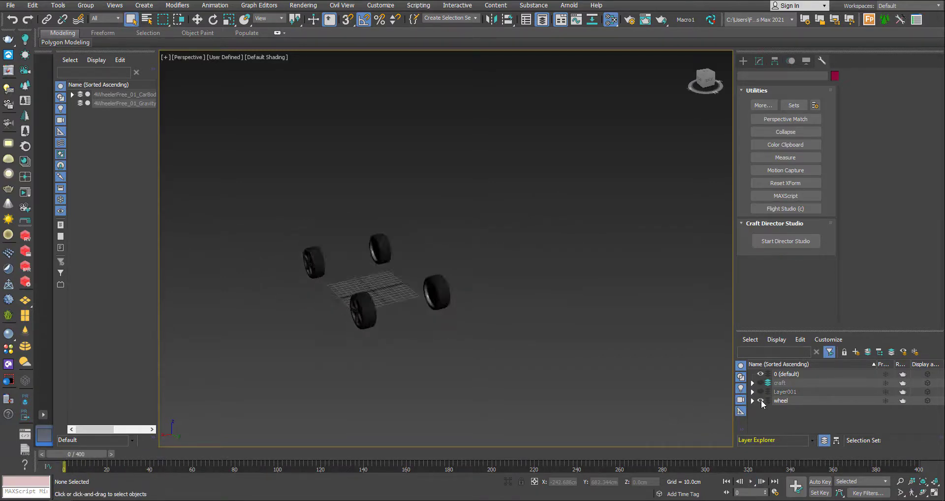
click(761, 400)
click(761, 383)
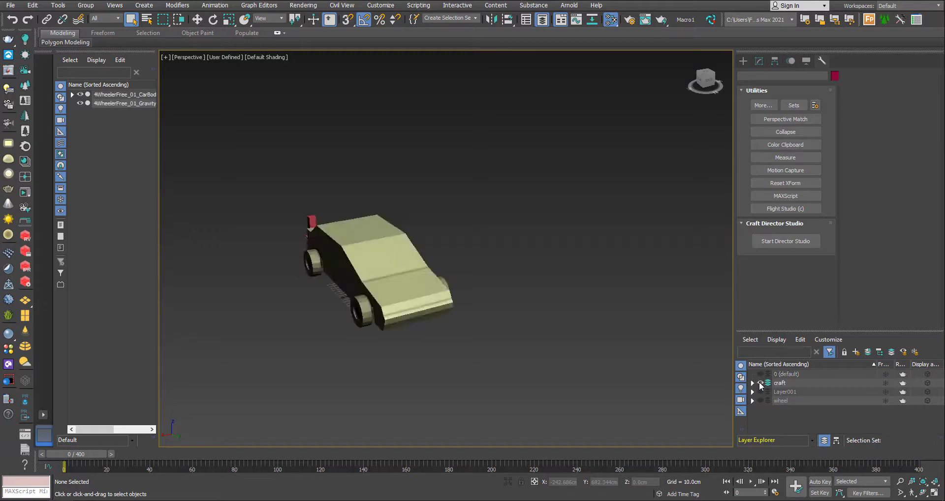
click(761, 383)
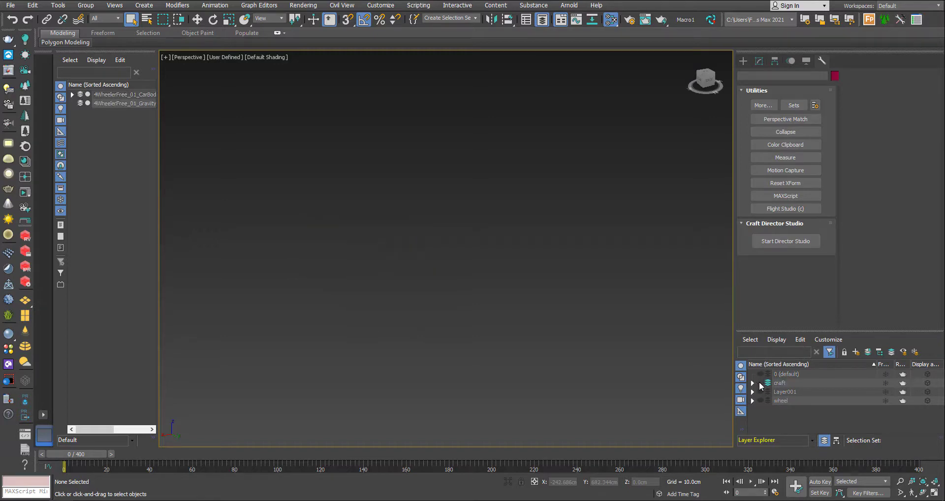
Start Craft Director Studio and check the entry for its utility in the full utilities list.
click(794, 243)
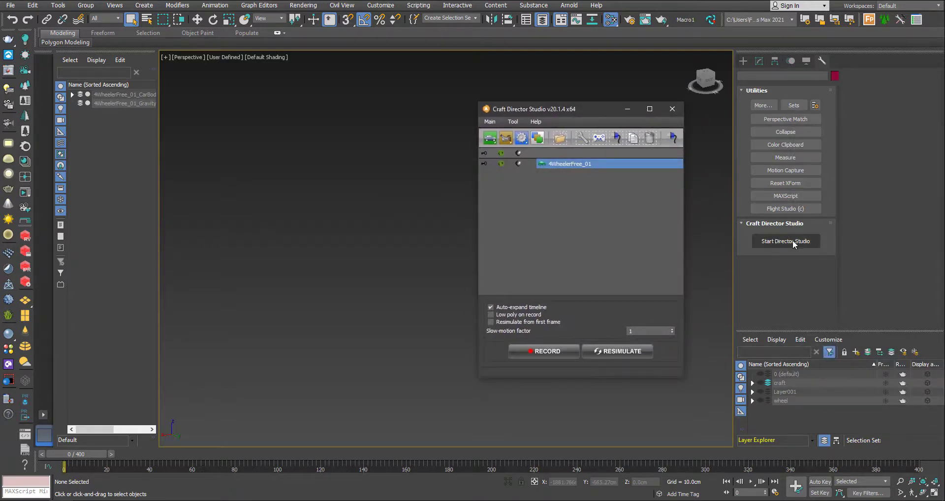
click(762, 106)
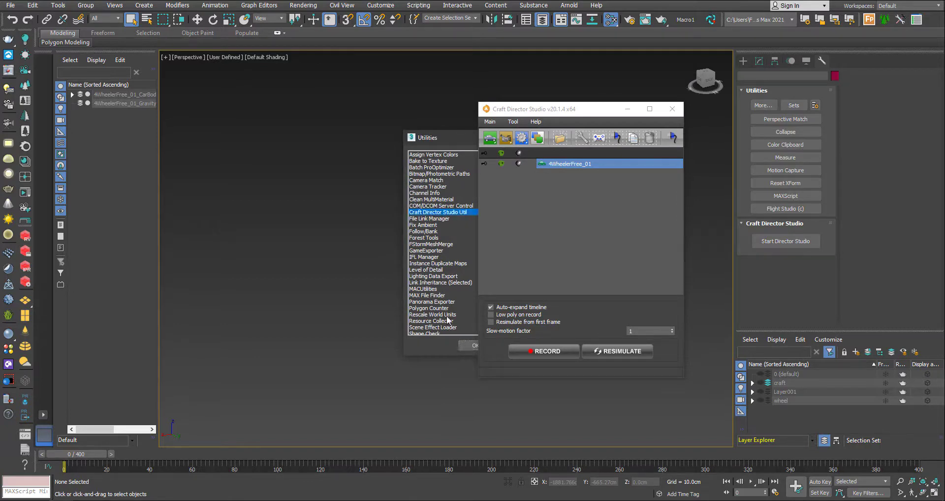
click(470, 346)
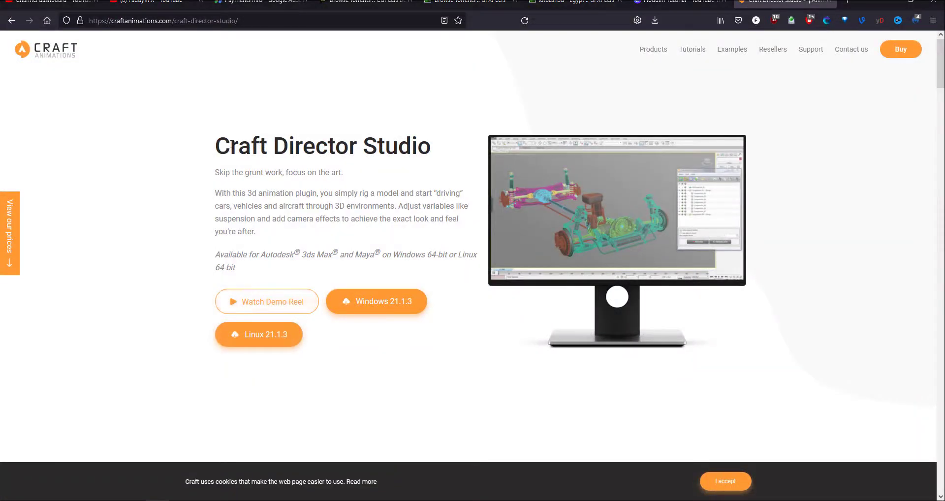
Switch to the web browser and examine the plugin's features and benefits on the Craft Director Studio product page.
drag(226, 146, 440, 148)
click(435, 186)
scroll(407, 188, down, 2)
scroll(406, 187, down, 6)
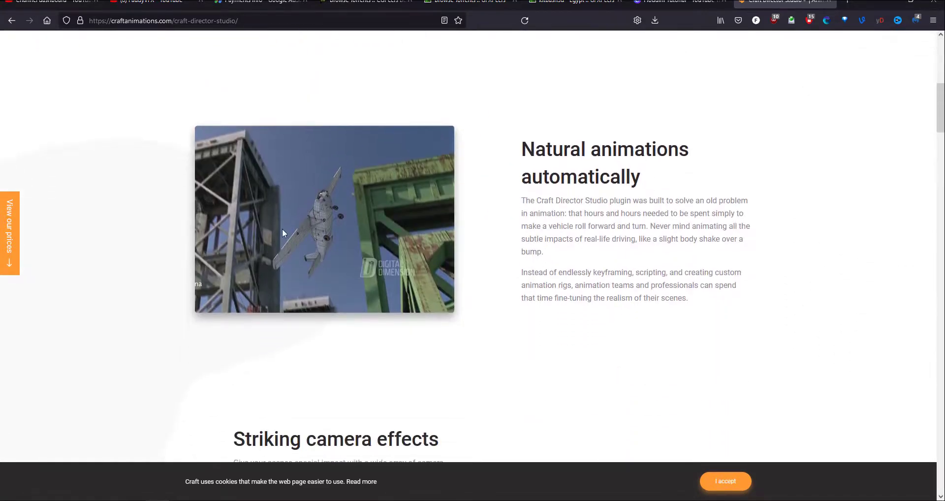
scroll(344, 228, down, 10)
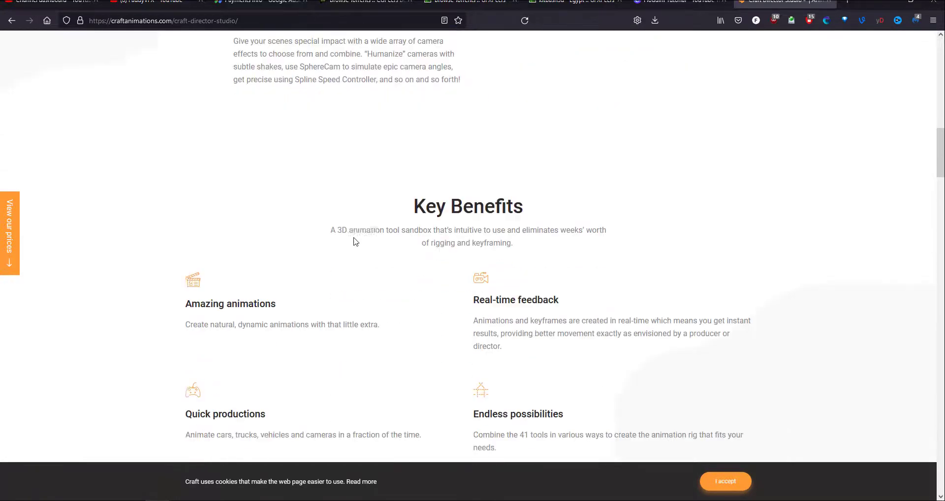
scroll(398, 266, down, 4)
scroll(397, 253, up, 10)
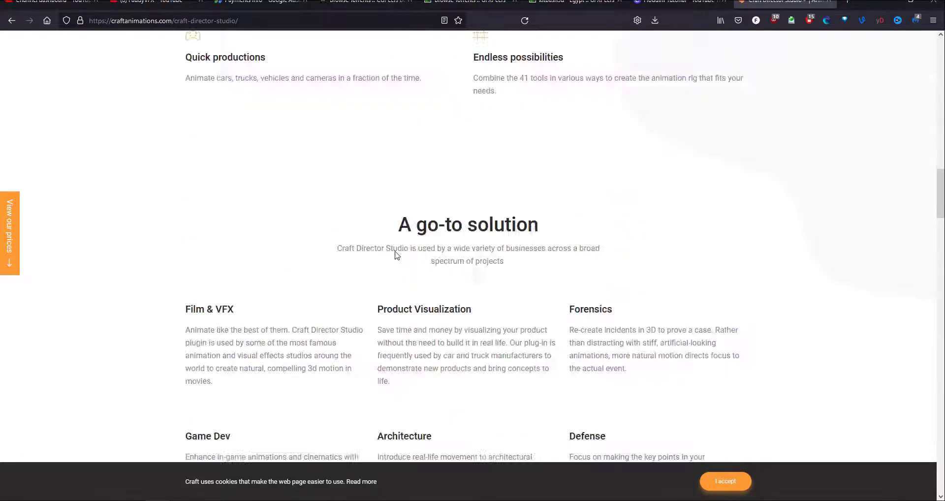
scroll(396, 251, up, 8)
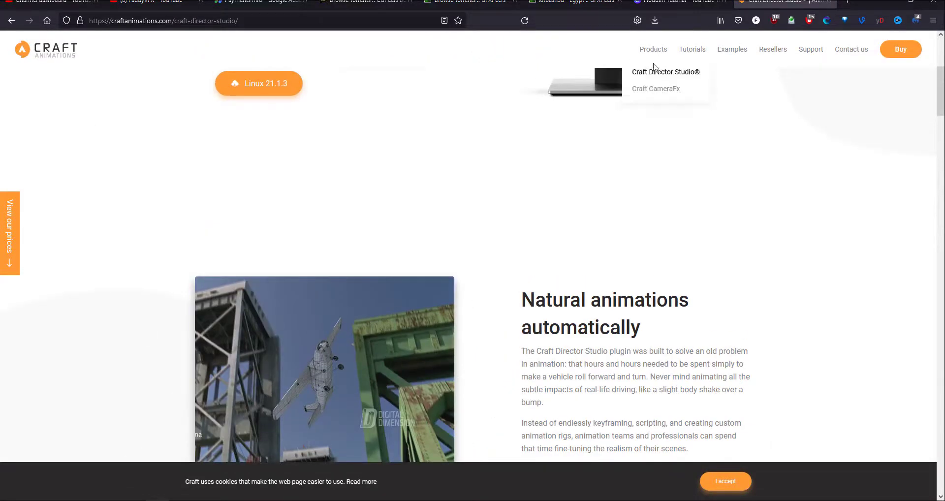
Open the Craft Animations example videos and skim through the 2016 Demo Reel, closing the player at the end.
mouse_move(733, 53)
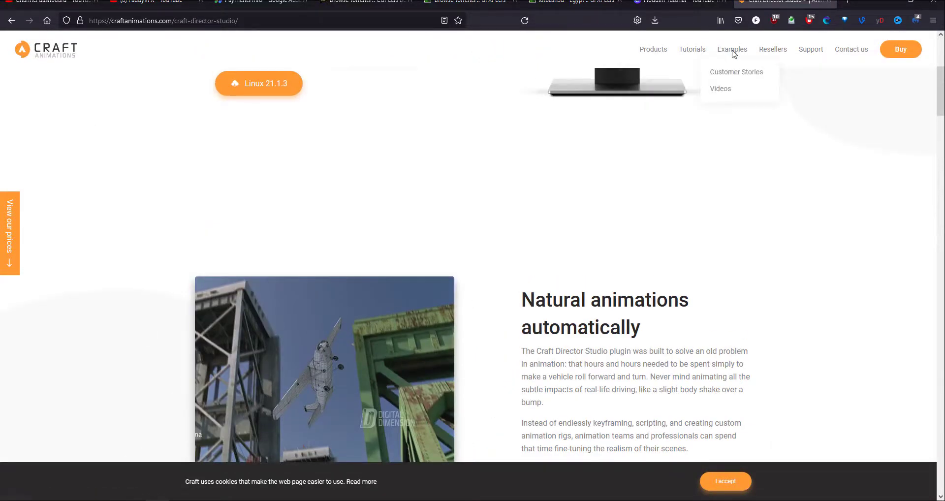
click(719, 89)
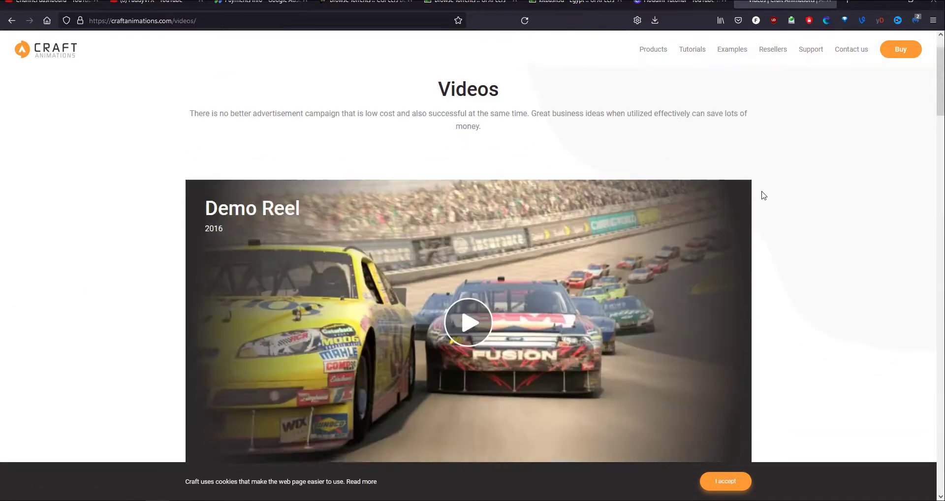
scroll(714, 207, down, 2)
click(578, 239)
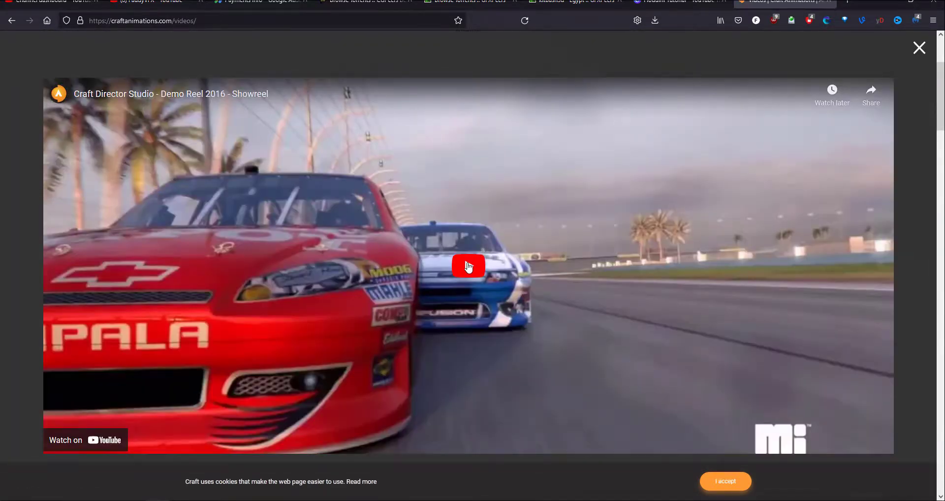
click(468, 267)
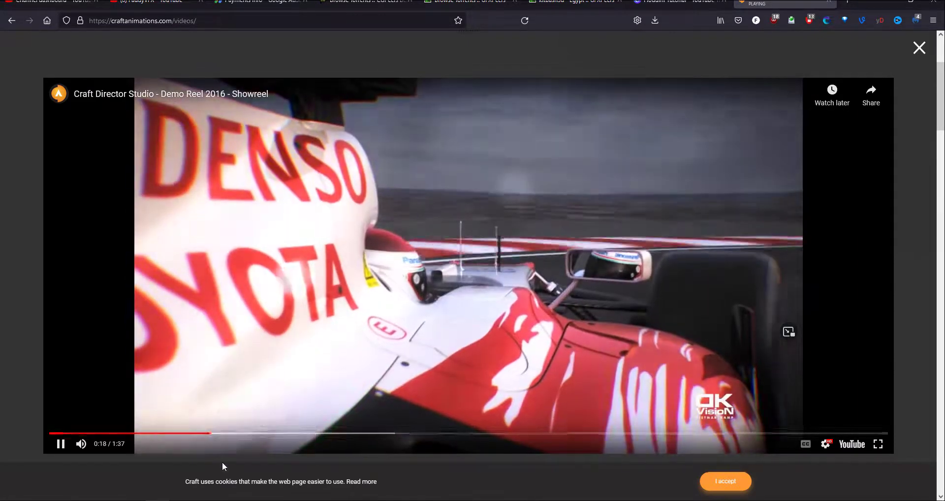
click(258, 434)
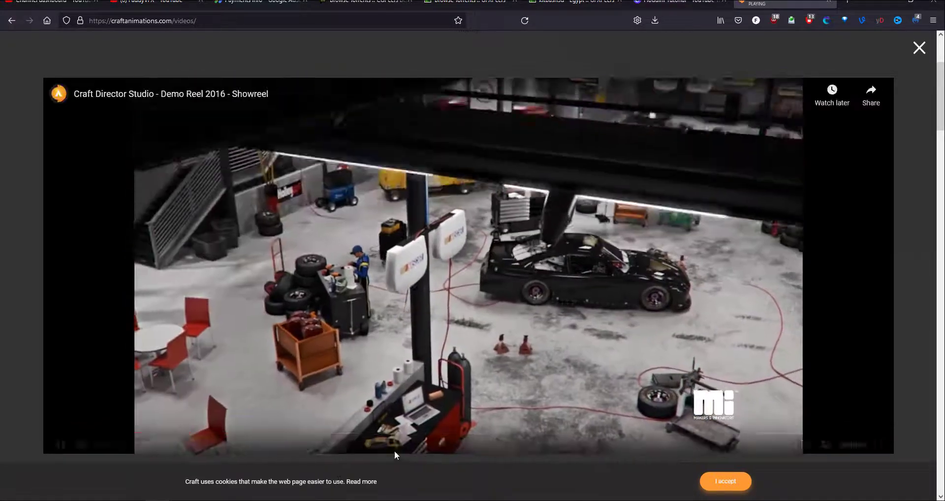
click(389, 434)
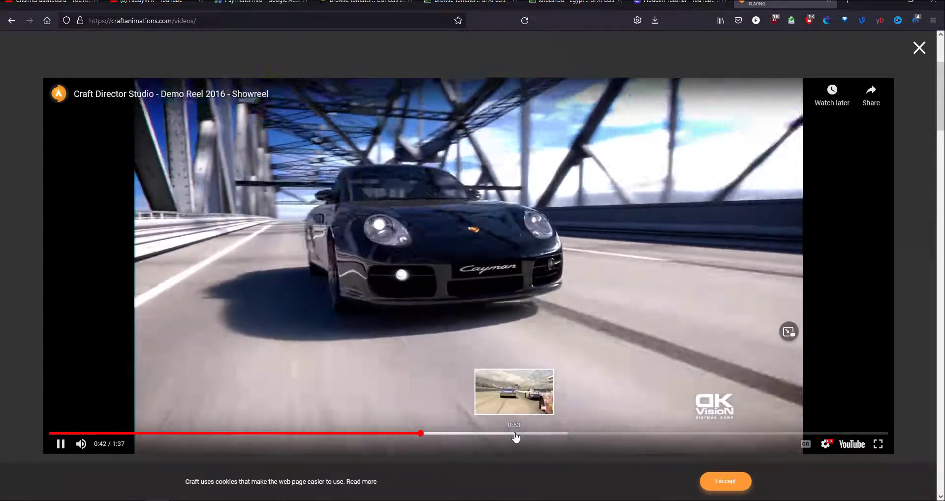
click(515, 435)
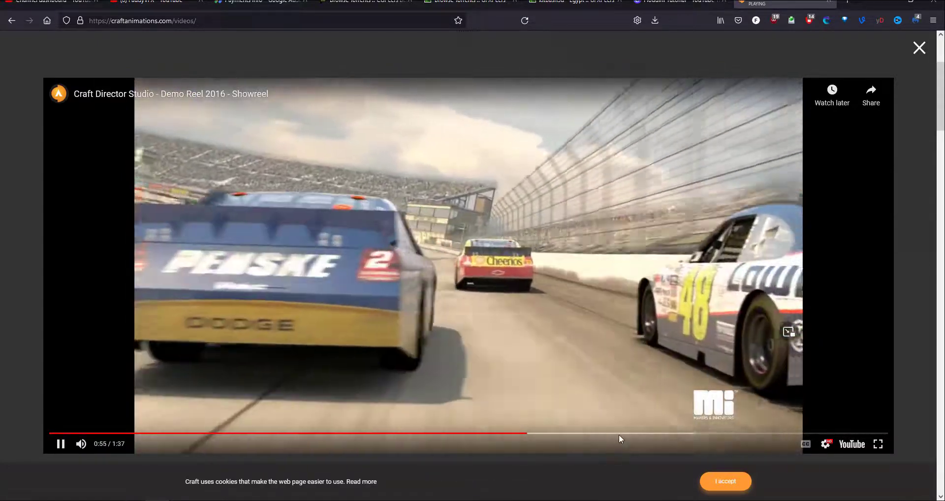
click(619, 435)
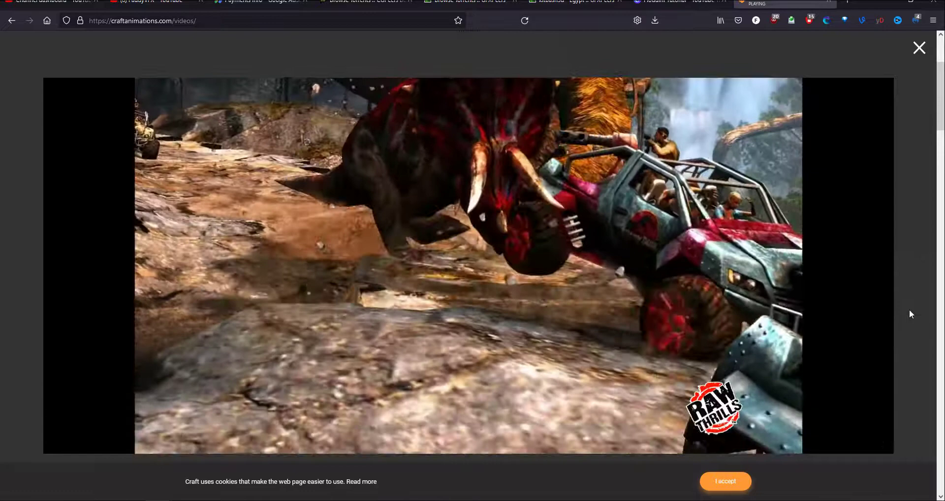
click(909, 314)
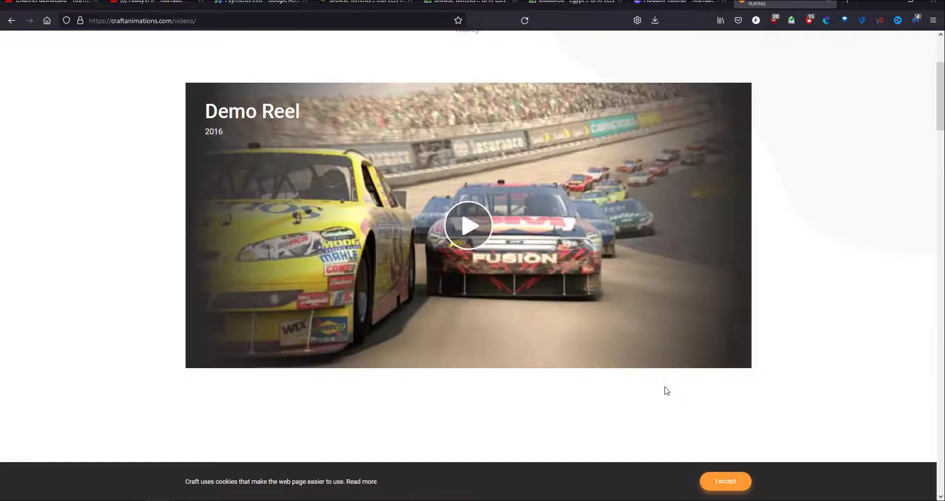
Watch part of the Mercedes-Benz LEGO commercial from the customer videos and close the player.
scroll(665, 390, down, 8)
click(668, 168)
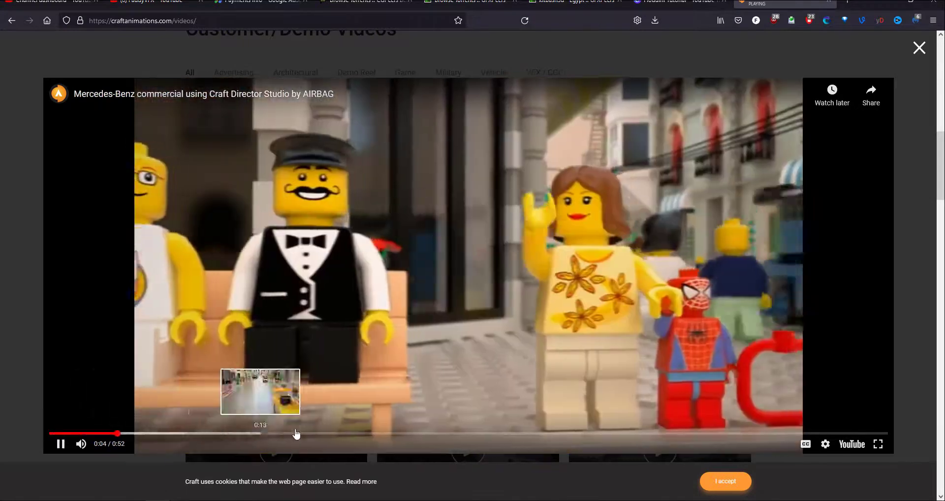
click(296, 433)
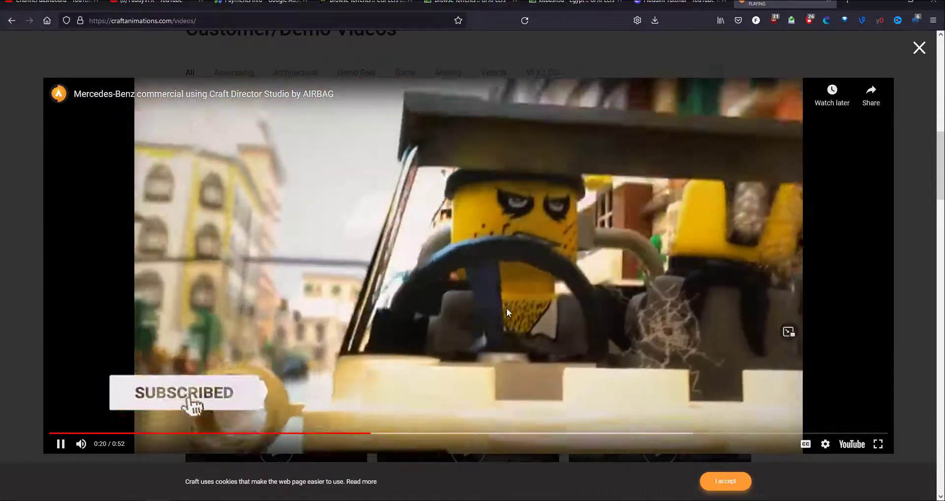
click(27, 321)
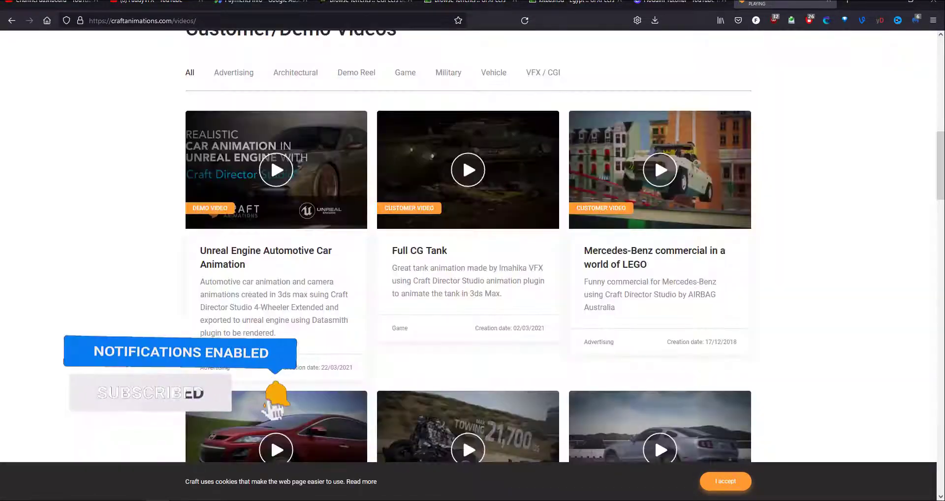
Switch back to 3ds Max and look over the available Craft vehicle types.
click(30, 443)
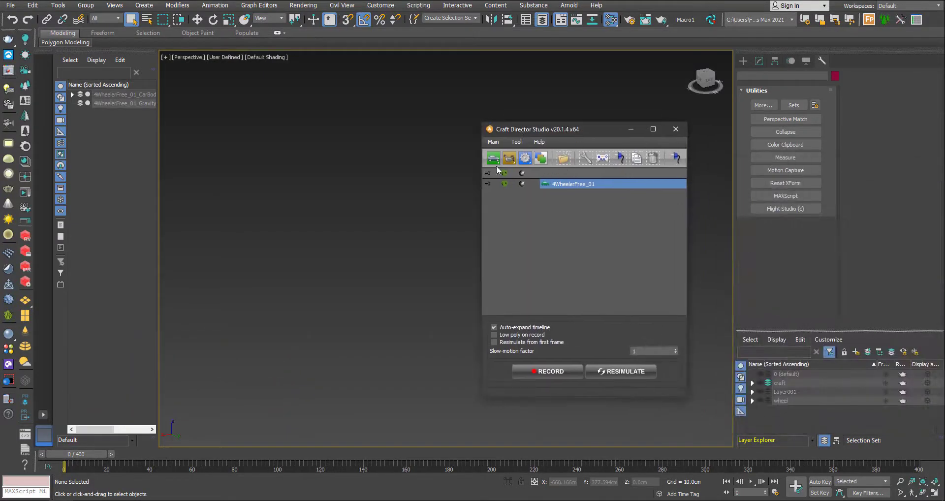
click(495, 161)
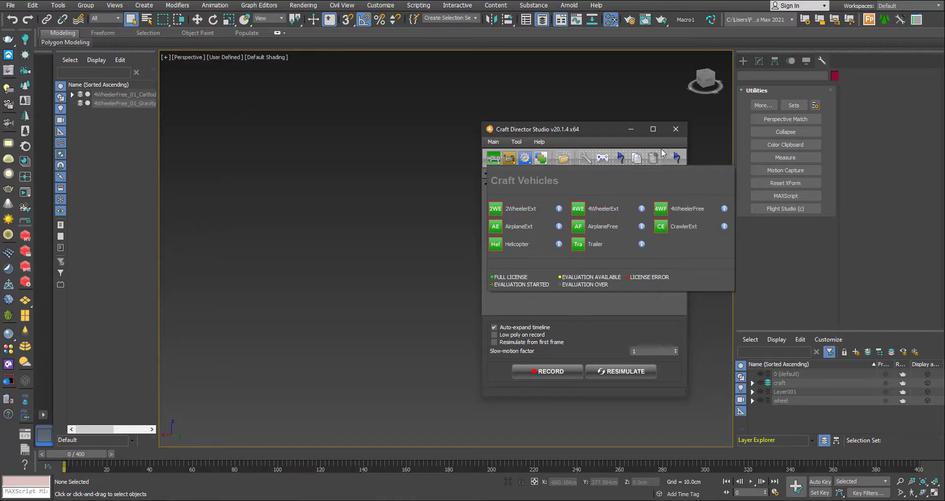
Show the craft layer and move the Craft Director Studio window away from the car rig.
click(762, 383)
scroll(428, 289, up, 3)
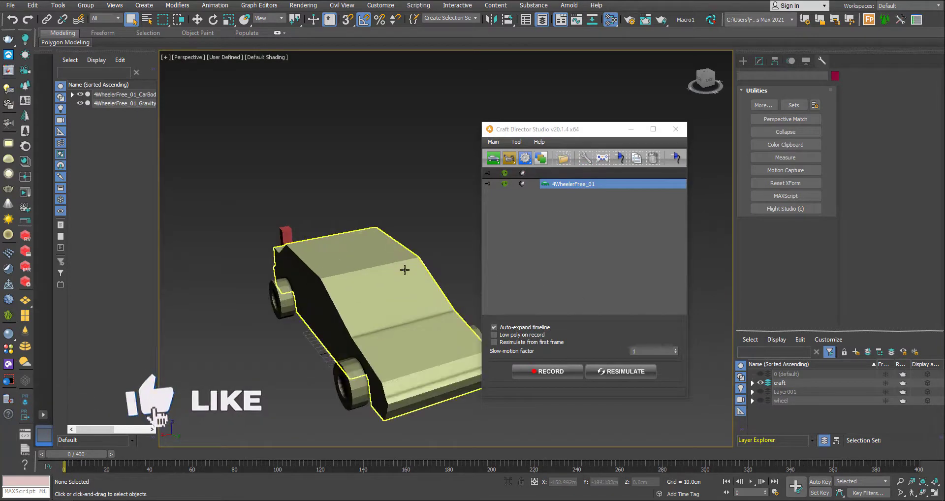
drag(567, 130, 845, 85)
Examine the 4WheelerFree rig from several sides, inspecting its wheels, gravity direction arrow and car body mesh.
alt+middle_drag(411, 262, 501, 206)
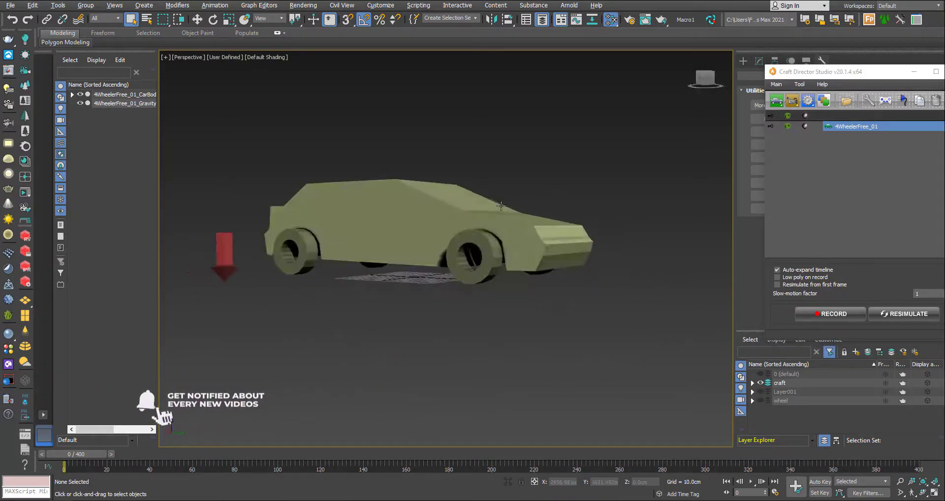
click(488, 263)
click(295, 251)
alt+middle_drag(420, 290, 359, 261)
middle_drag(420, 323, 537, 344)
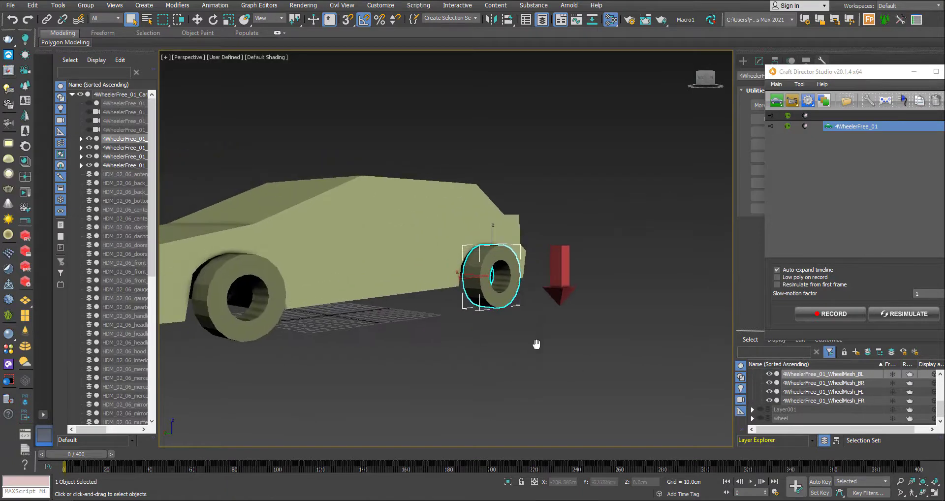
click(563, 285)
click(384, 255)
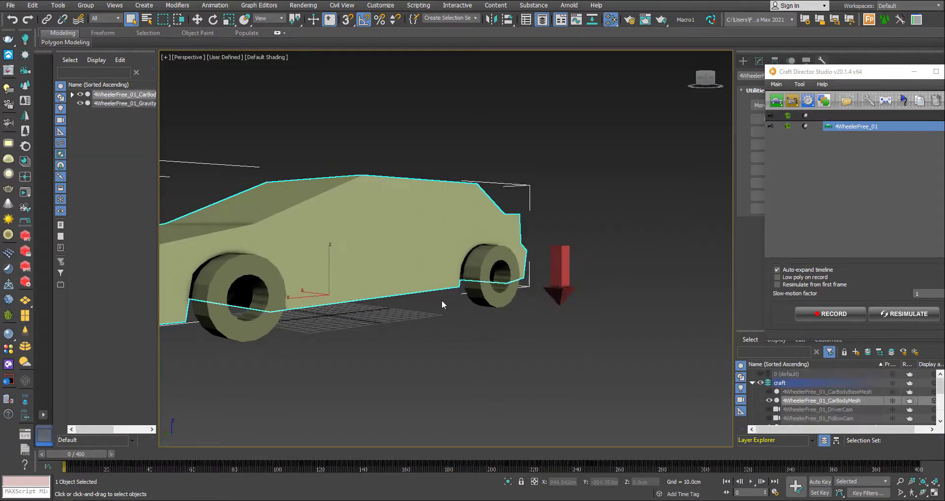
scroll(513, 320, down, 6)
alt+middle_drag(544, 303, 630, 329)
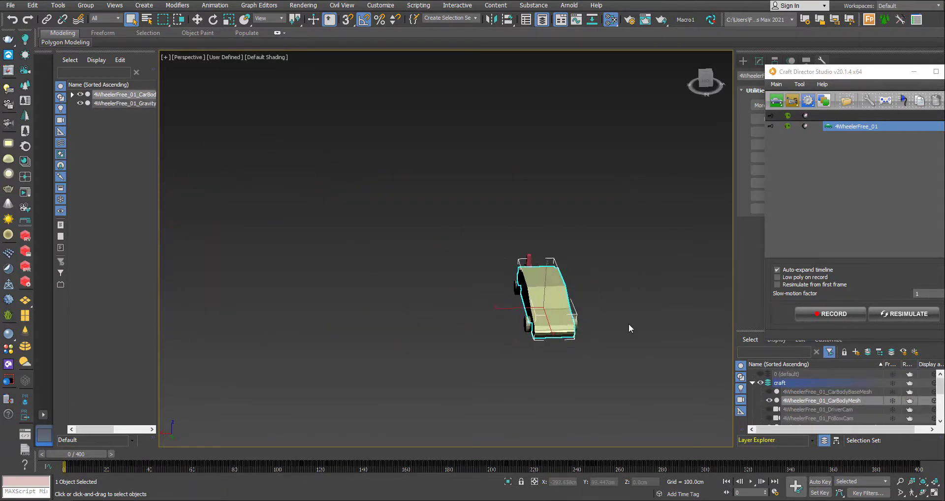
Add a 4WheelerExt vehicle rig to the scene and clear the selection.
click(797, 103)
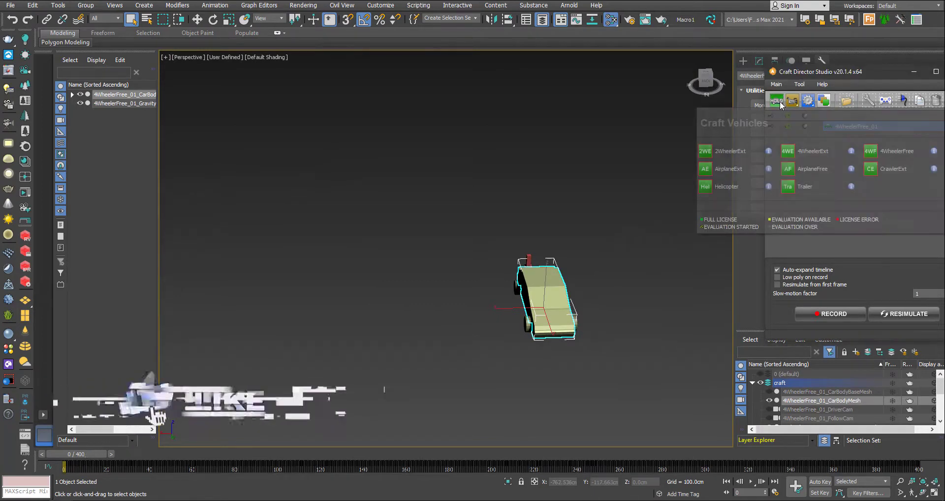
click(794, 152)
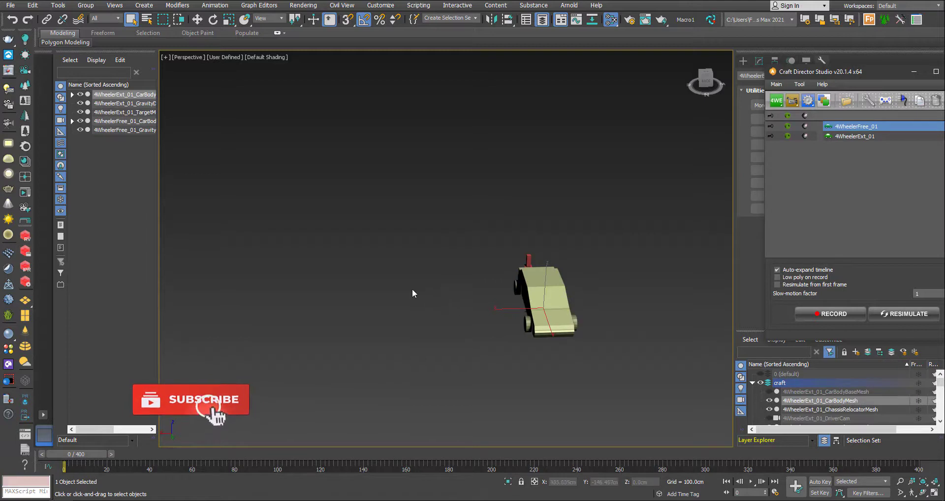
click(390, 298)
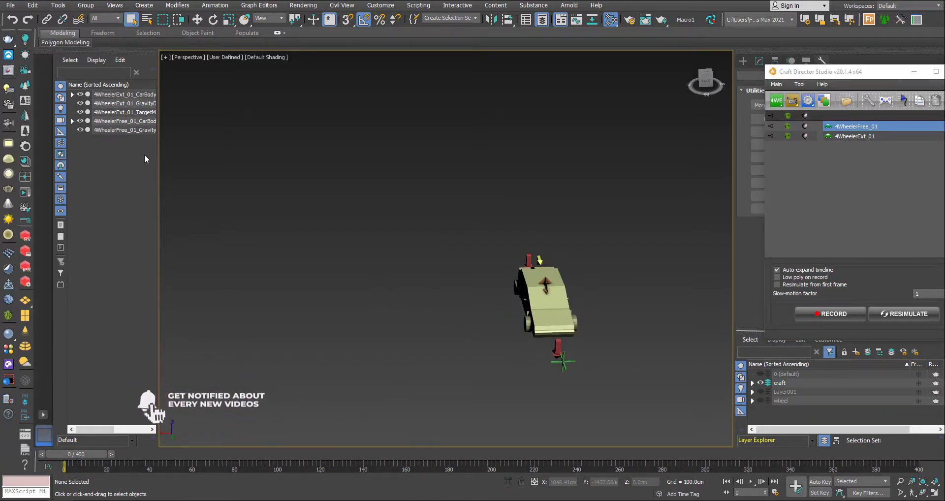
Widen the scene object list until the full names of the 4WheelerExt and 4WheelerFree parts are readable.
drag(158, 129, 198, 130)
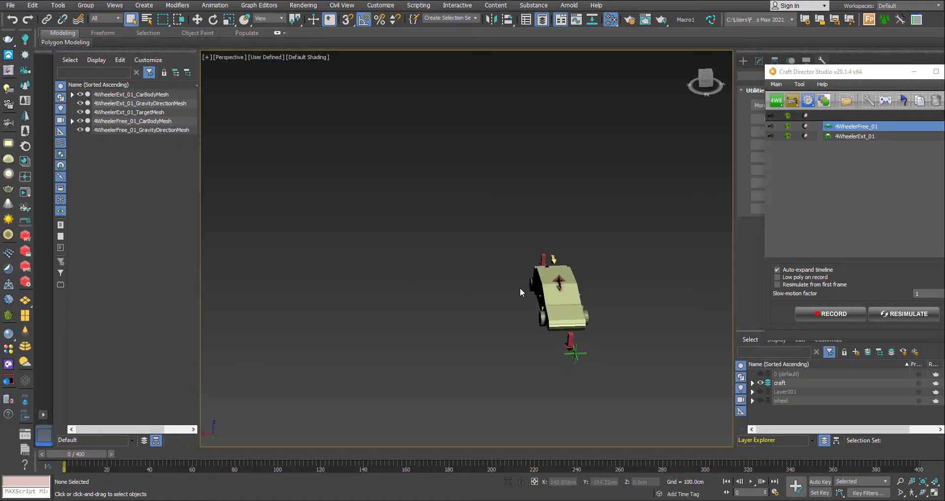
scroll(530, 310, up, 5)
scroll(550, 293, down, 3)
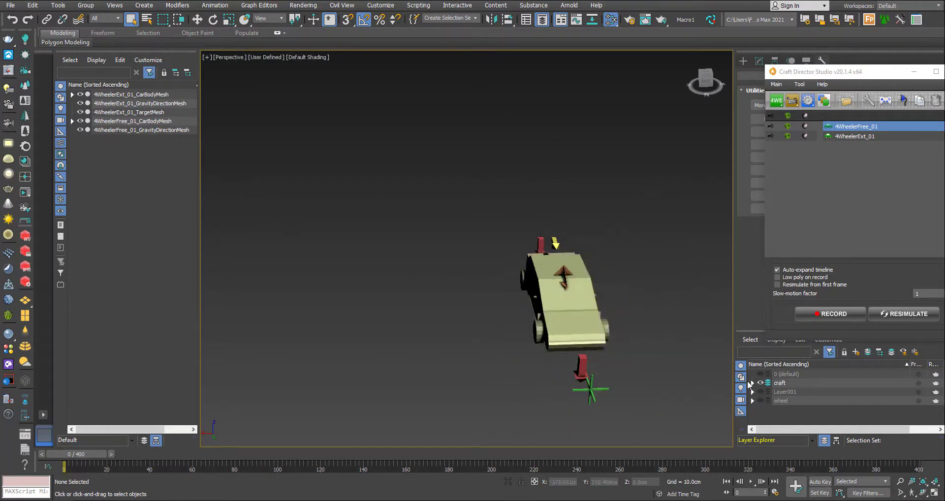
Remove the 4WheelerExt rig from the scene and collapse the craft layer's contents.
click(761, 383)
click(760, 383)
key(ctrl+z)
key(ctrl+y)
click(605, 342)
key(Delete)
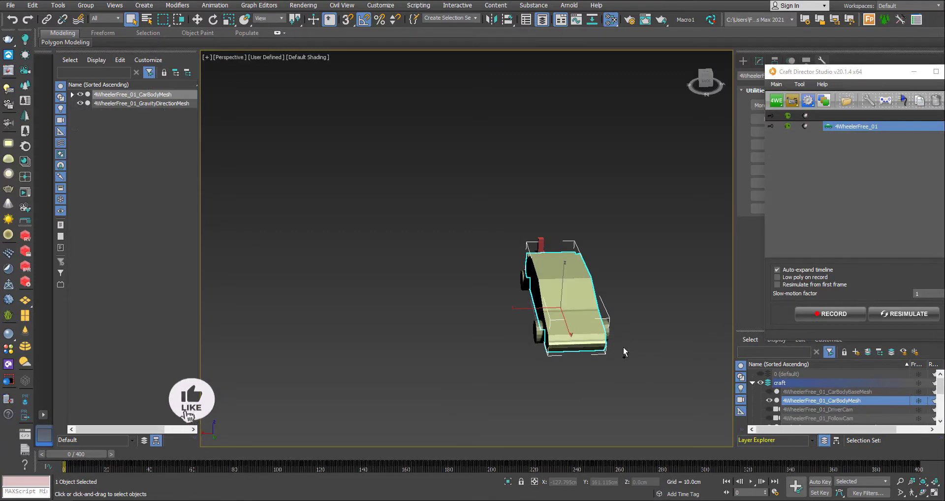
click(752, 383)
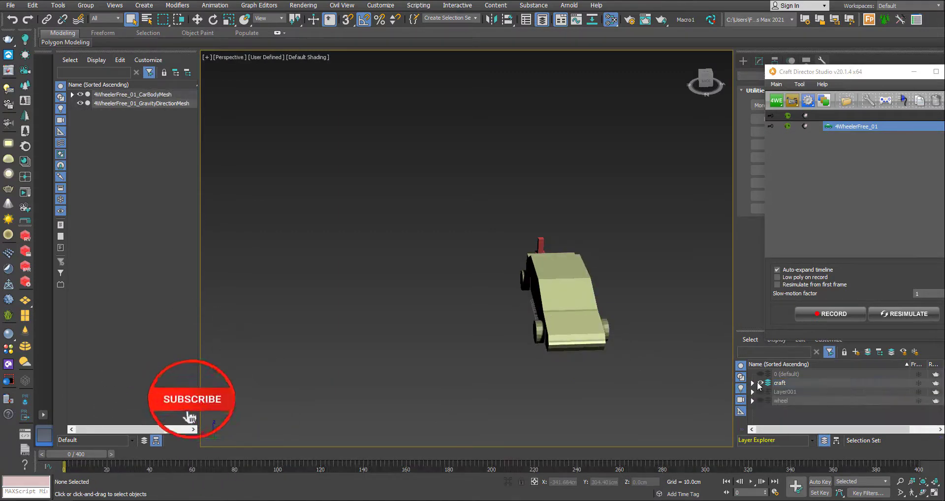
click(753, 384)
click(752, 383)
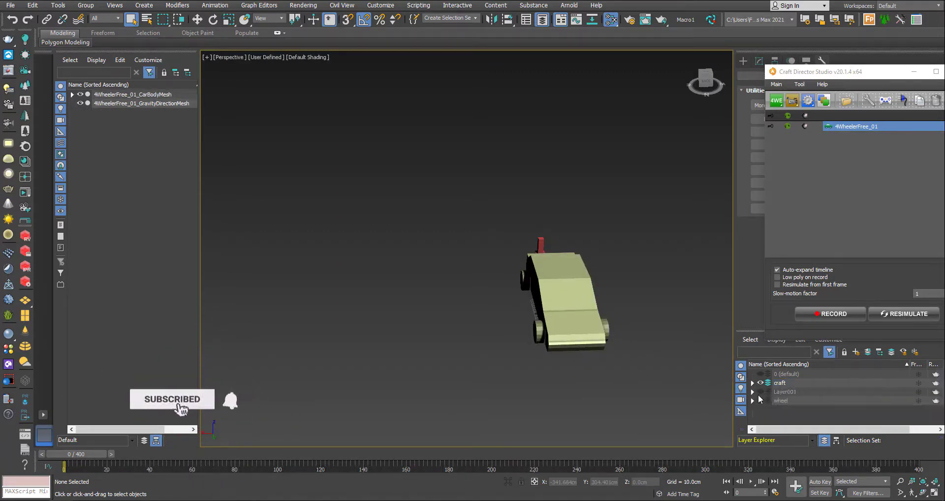
Add a new 4WheelerExt rig on its own new layer with the craft layer hidden.
click(857, 352)
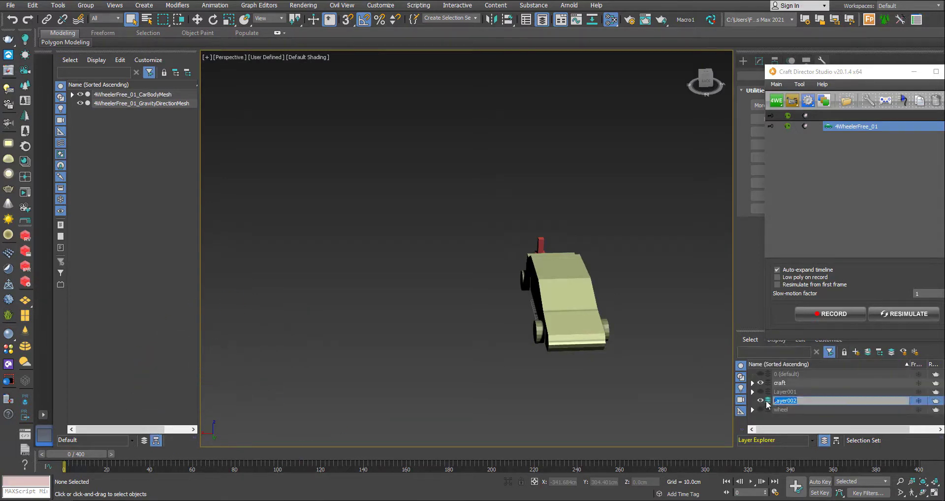
click(760, 383)
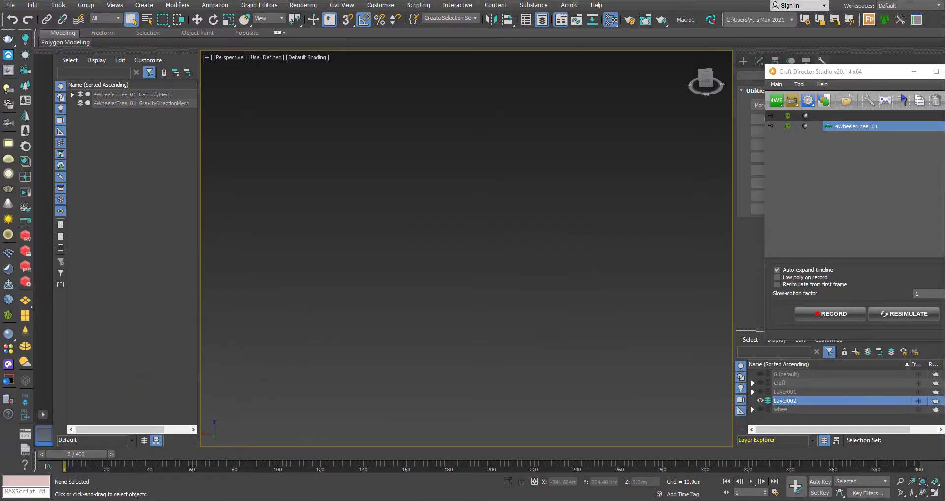
drag(781, 102, 790, 155)
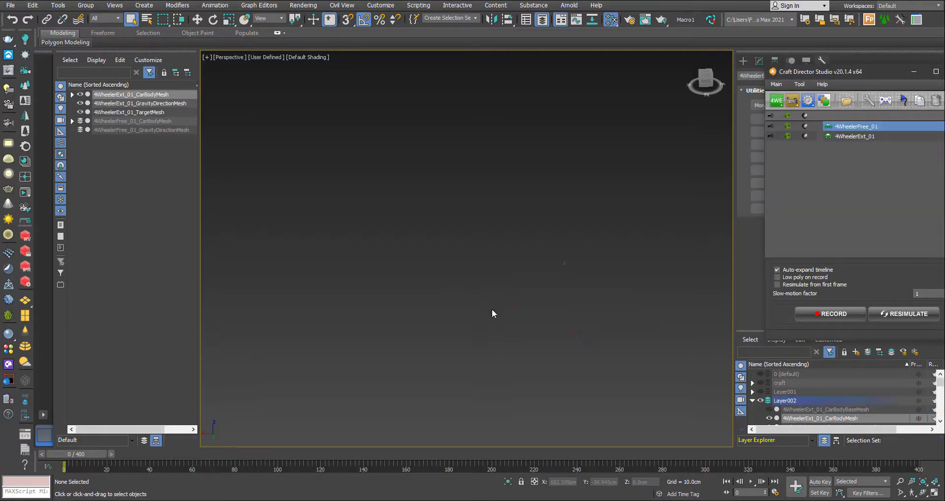
Examine the 4WheelerExt rig from several sides, inspecting the front wheel center mesh and the chassis relocator above the body.
alt+middle_drag(519, 311, 497, 344)
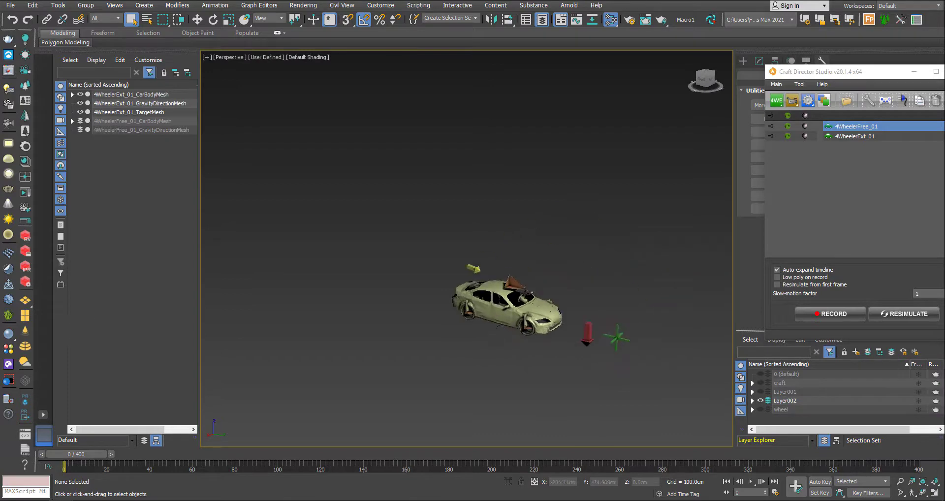
scroll(545, 299, up, 5)
scroll(554, 300, down, 3)
alt+middle_drag(554, 299, 450, 290)
scroll(450, 290, up, 3)
click(438, 353)
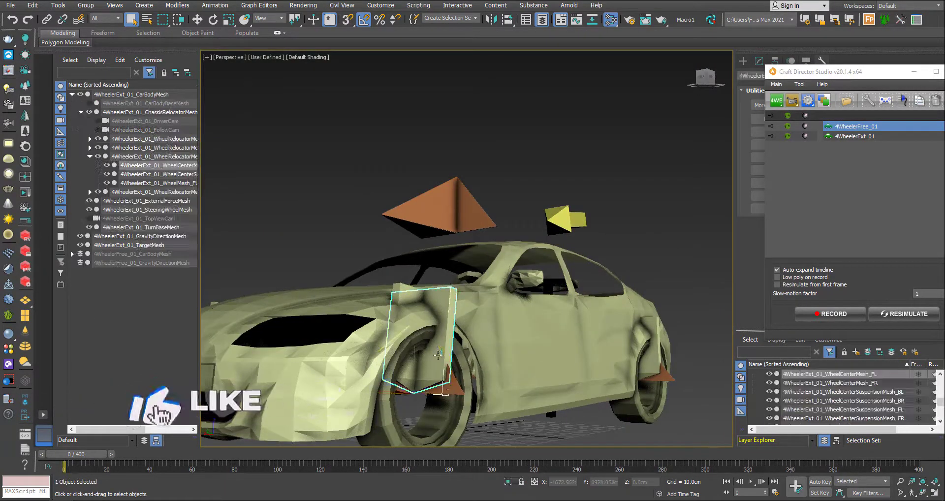
alt+middle_drag(507, 365, 492, 222)
click(488, 217)
scroll(519, 253, down, 5)
alt+middle_drag(520, 253, 587, 262)
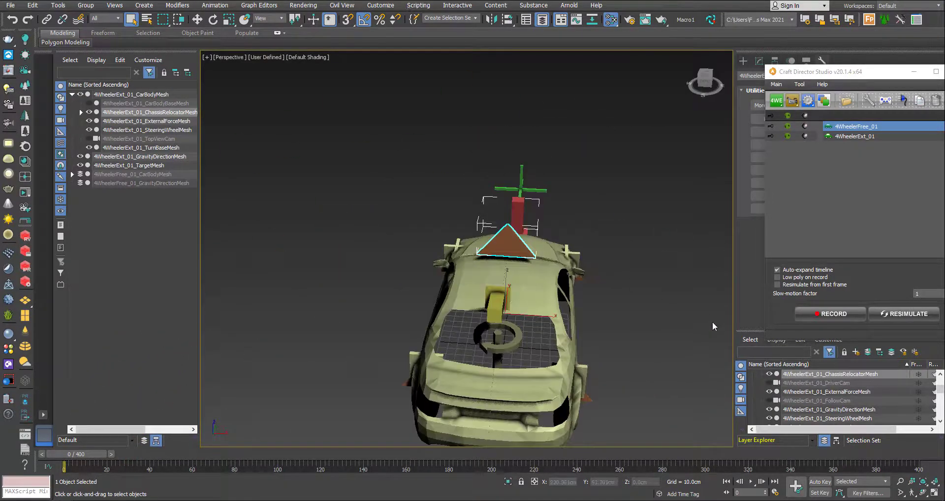
Delete the 4WheelerExt_01 rig after bringing the whole Craft Director Studio window into view.
click(847, 138)
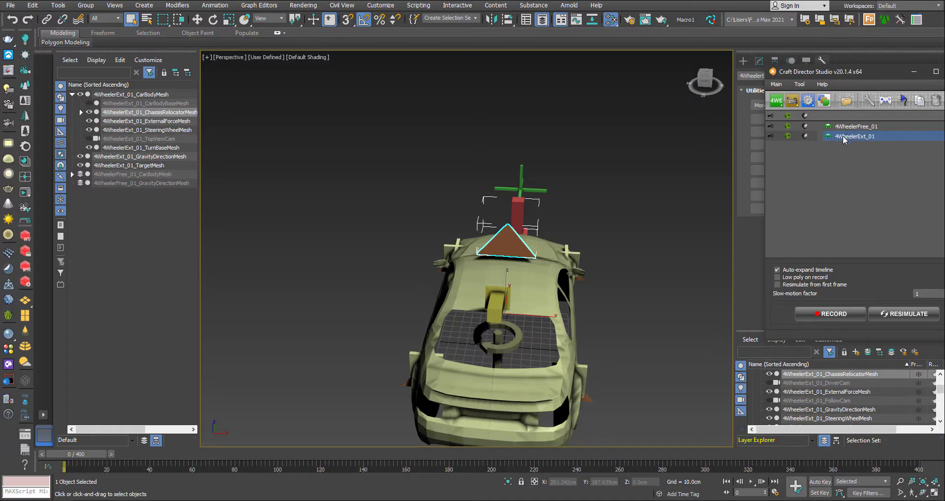
drag(859, 75, 702, 73)
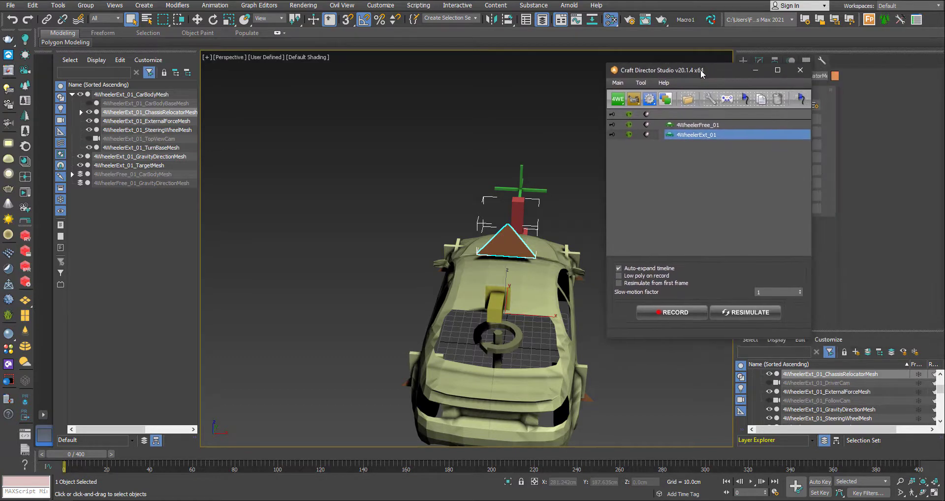
click(779, 102)
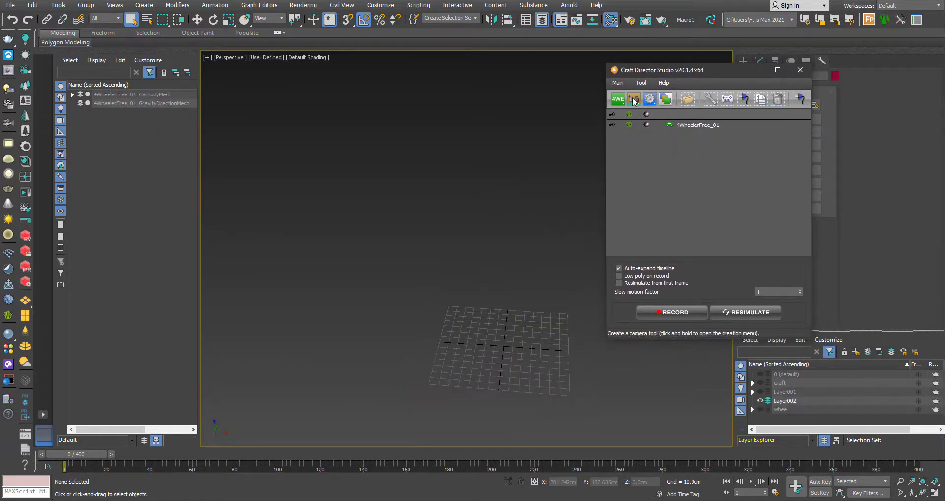
Add a Helicopter vehicle rig and view its body and rotors from the side.
click(616, 101)
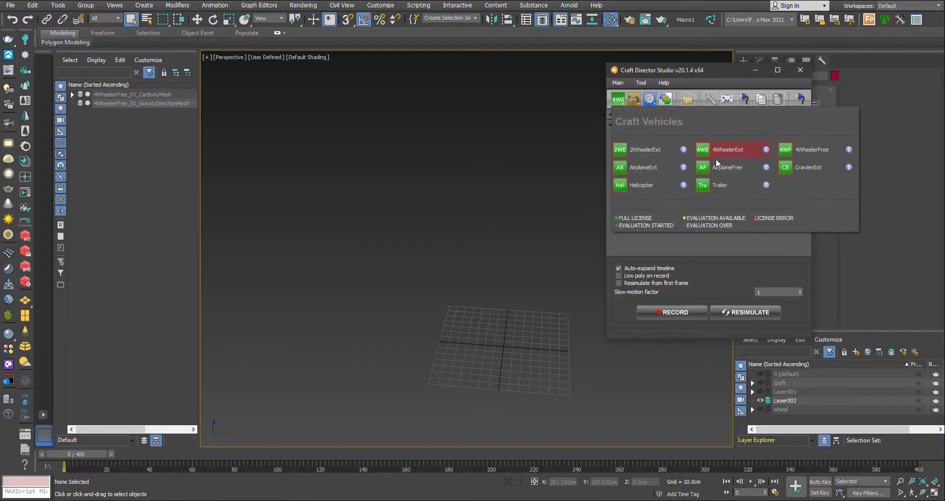
click(622, 186)
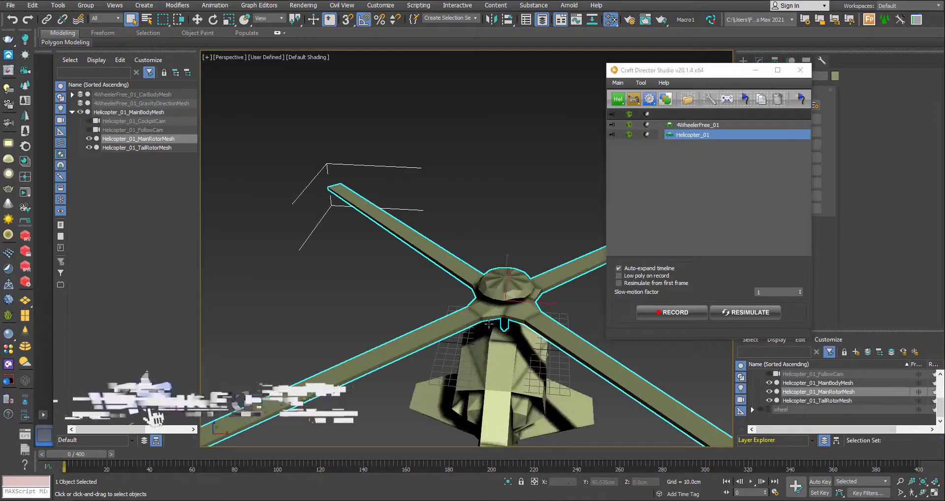
alt+middle_drag(567, 309, 466, 311)
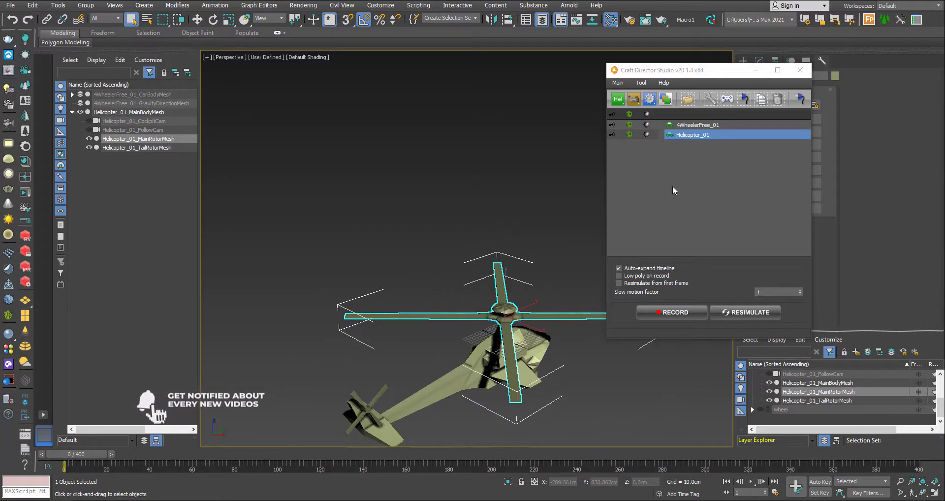
Delete the Helicopter_01 rig, select 4WheelerFree_01 and move the Craft Director Studio window clear of the layer list.
right_click(687, 134)
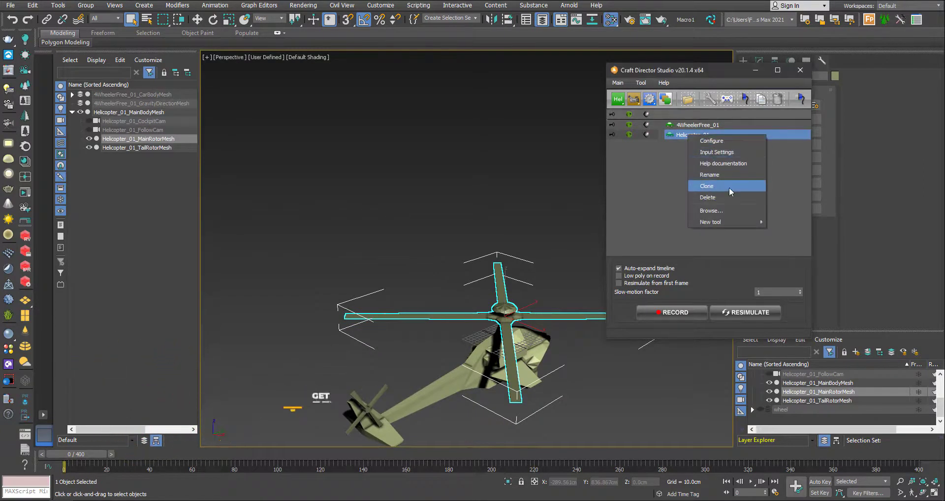
click(727, 197)
click(697, 125)
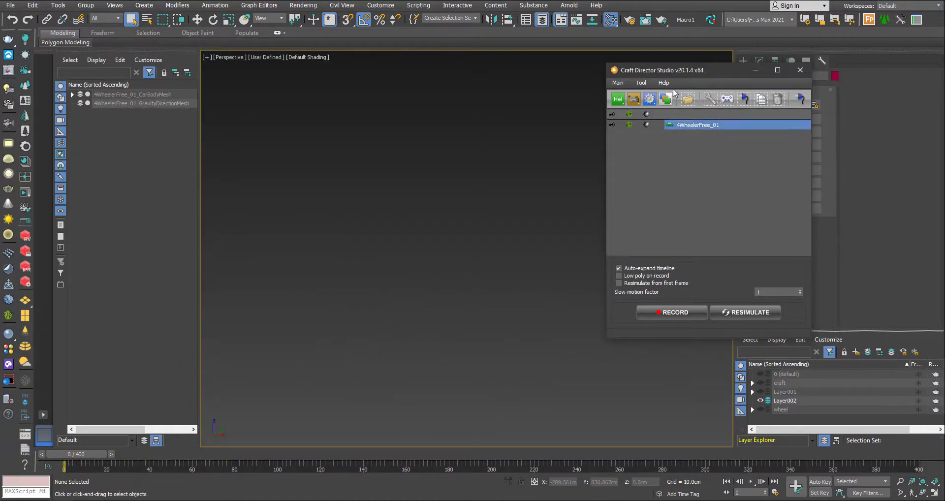
drag(686, 76, 805, 43)
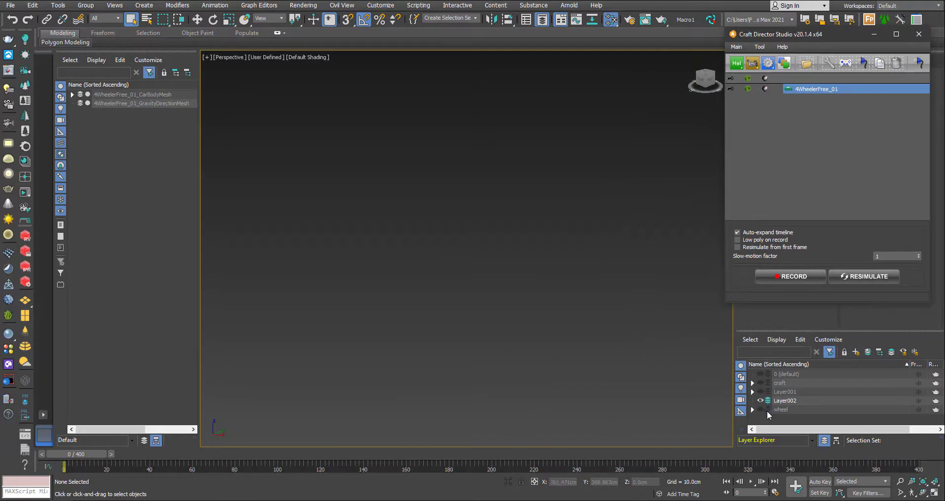
Show the craft and wheel layers and check the modelled wheels against the 4WheelerFree rig's wheels on both sides.
alt+middle_drag(519, 302, 581, 330)
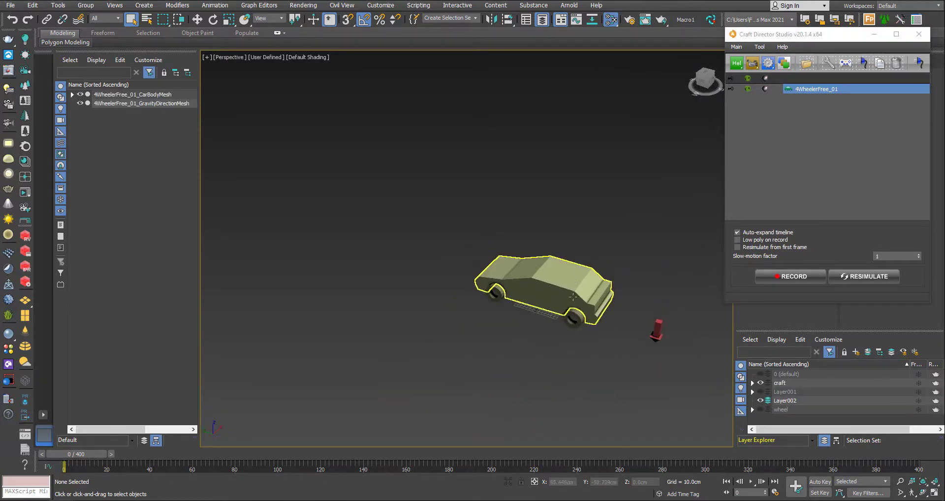
scroll(564, 306, up, 3)
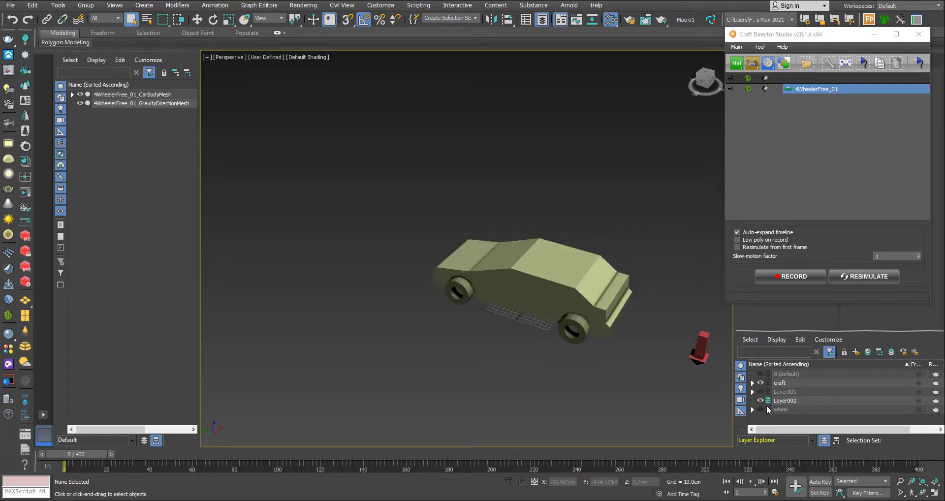
click(761, 410)
alt+middle_drag(541, 315, 562, 261)
scroll(570, 315, up, 6)
click(641, 351)
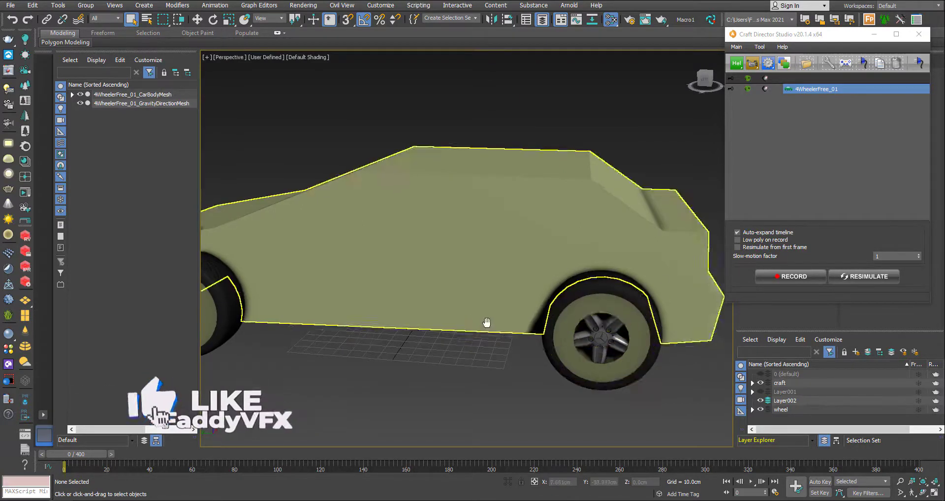
middle_drag(486, 323, 566, 303)
scroll(485, 297, down, 4)
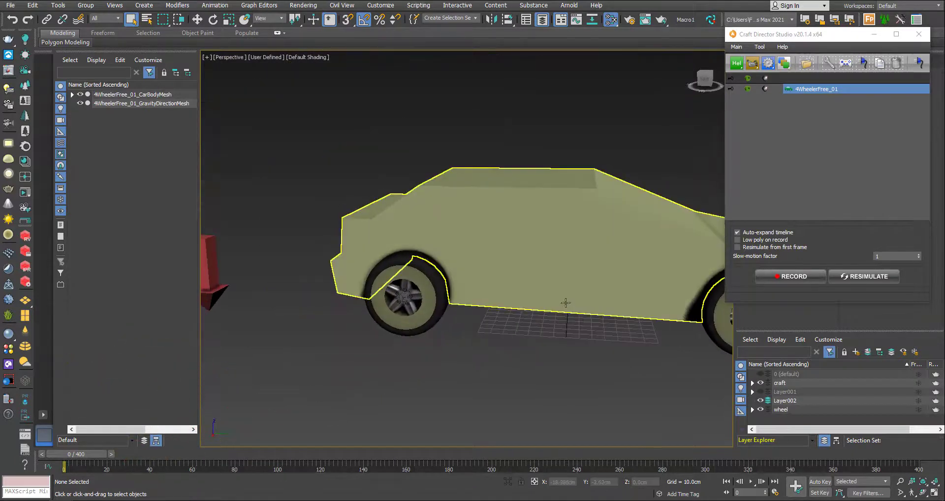
Select the 4WheelerFree car body mesh, minimize the Craft Director Studio window and display the mesh's editing settings.
click(638, 273)
drag(806, 37, 713, 128)
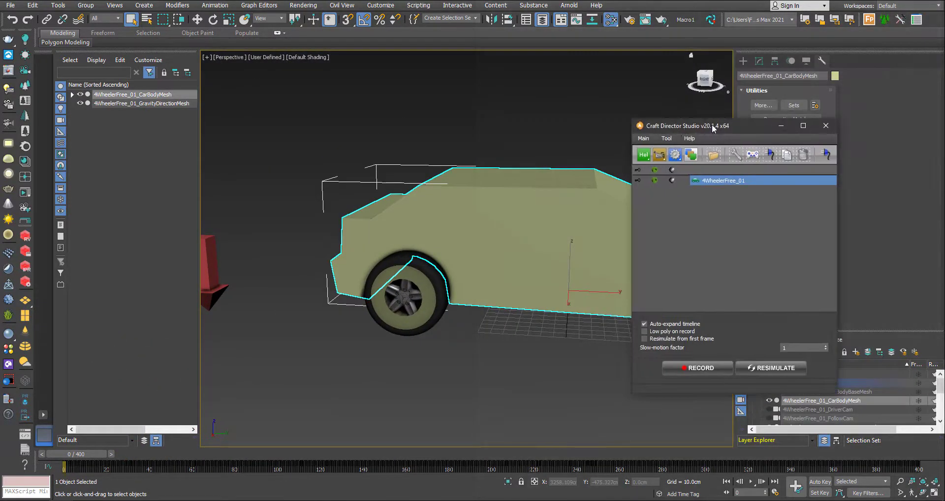
click(781, 126)
click(759, 61)
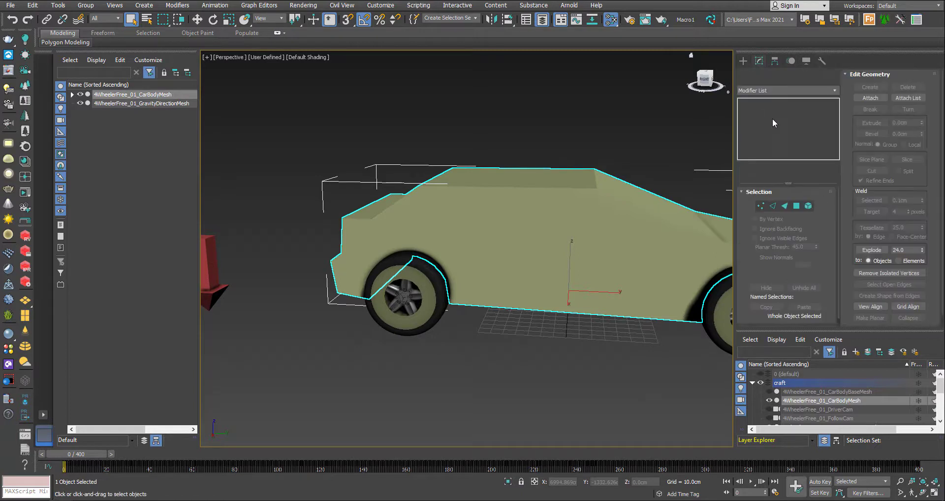
Try vertex editing with the Move tool on the car body mesh and return to whole-object level.
alt+middle_drag(567, 197, 617, 181)
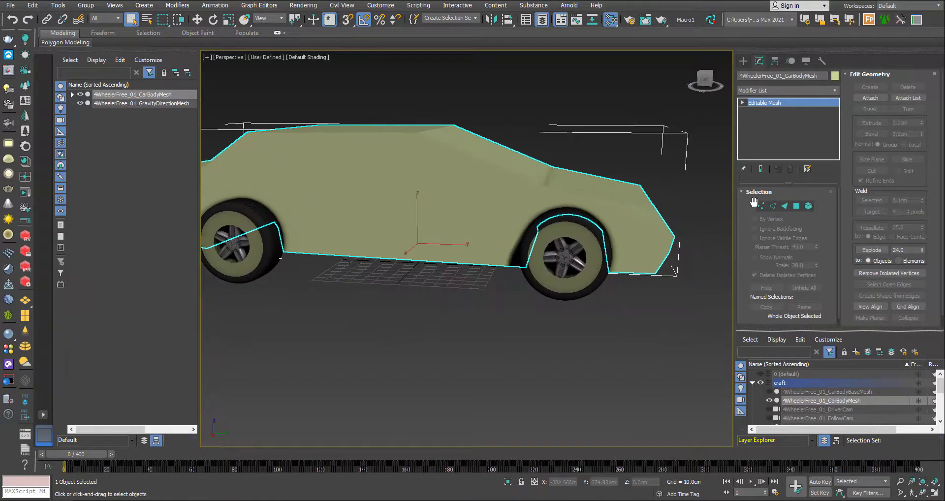
click(761, 206)
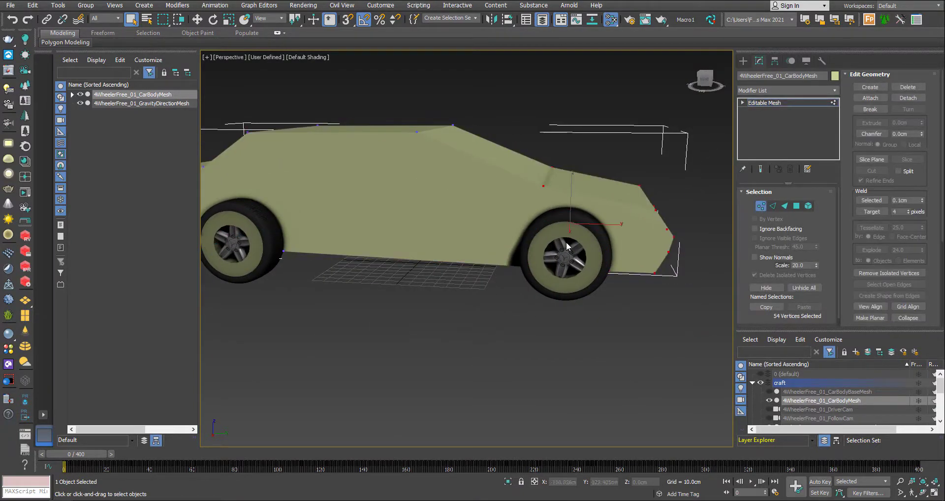
key(w)
drag(567, 247, 604, 217)
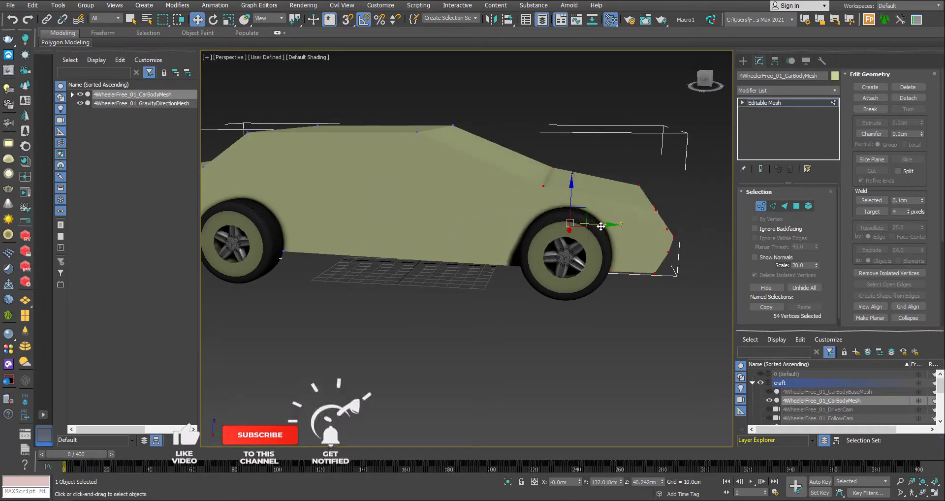
click(762, 207)
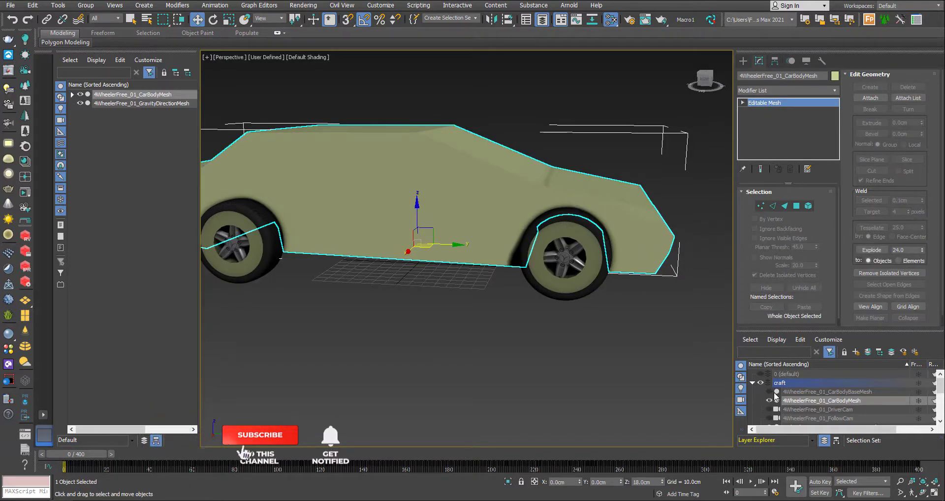
Collapse the craft layer and show Layer001 to compare the detailed car model with the rig's body mesh.
click(752, 383)
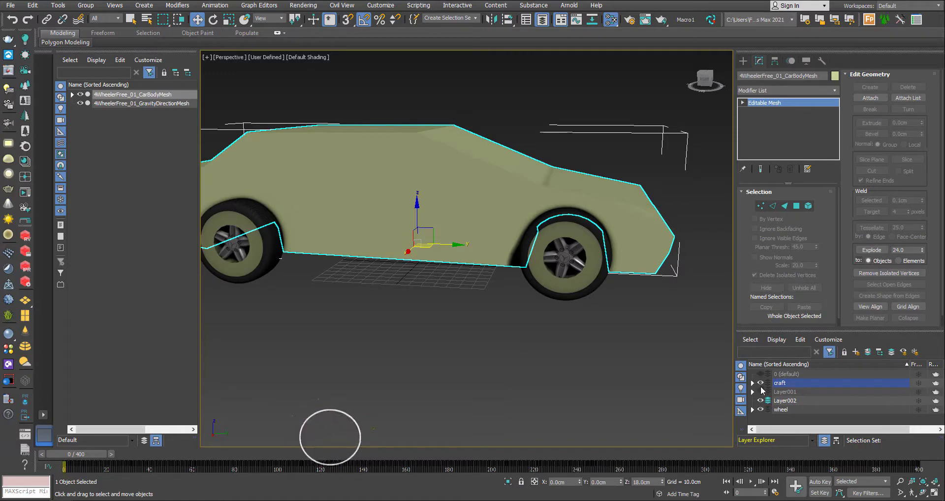
click(761, 392)
alt+middle_drag(502, 284, 480, 298)
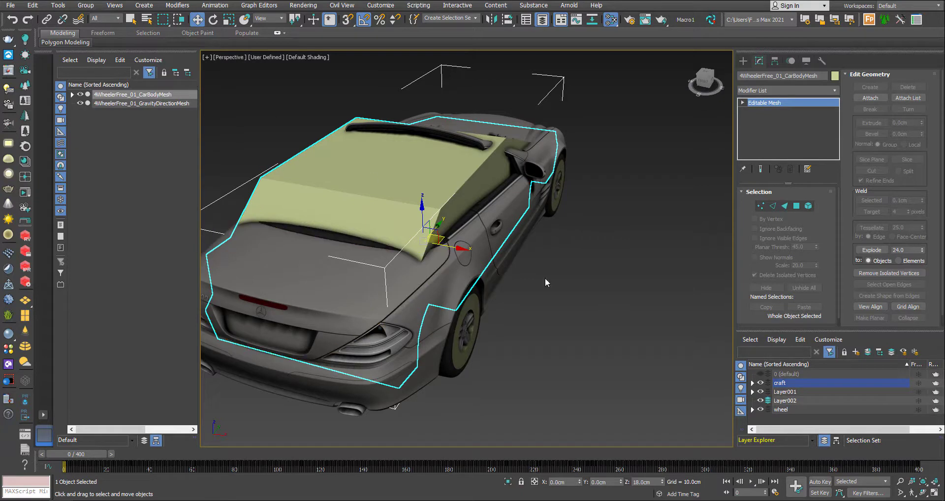
Hide Layer001, Layer002 and the wheel layer, and bring the Craft Director Studio window back beside the rig.
click(761, 401)
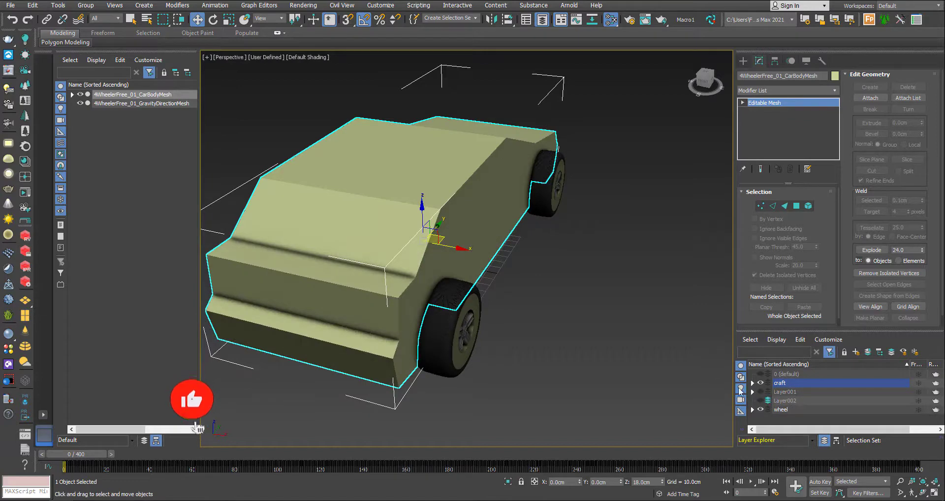
alt+middle_drag(536, 255, 599, 259)
drag(943, 147, 593, 119)
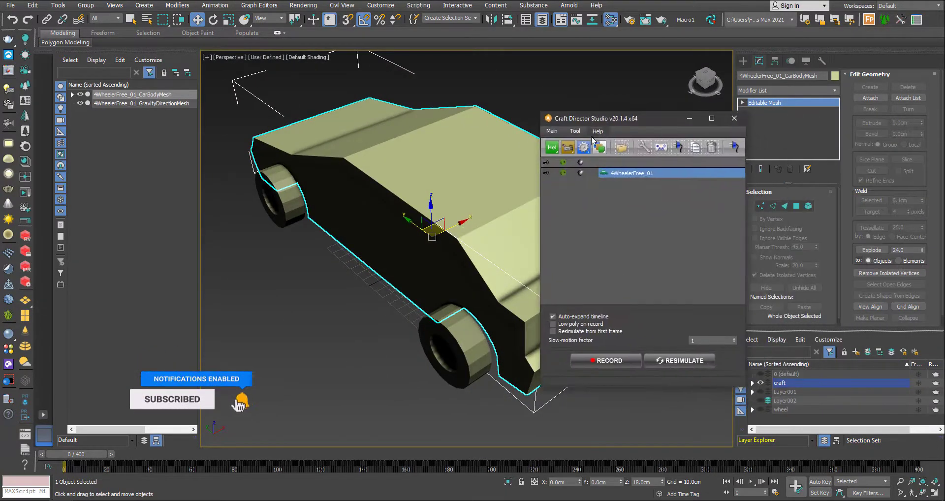
Open the input settings of 4WheelerFree_01, select the "faddyNew profile" and review its keyboard assignments for driving.
click(662, 147)
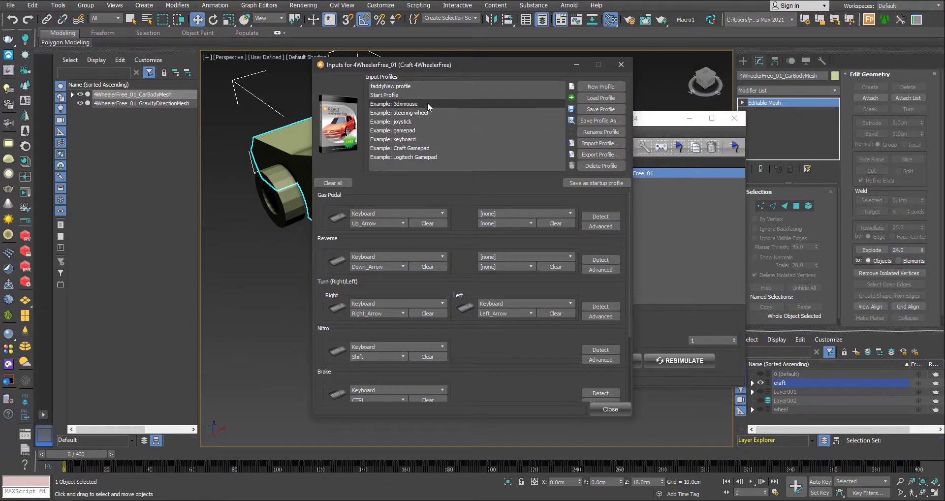
click(427, 87)
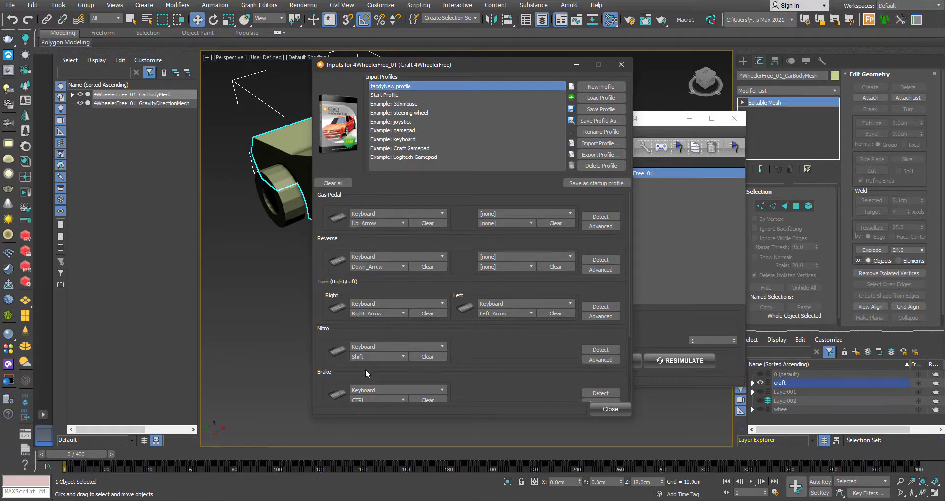
scroll(499, 345, down, 1)
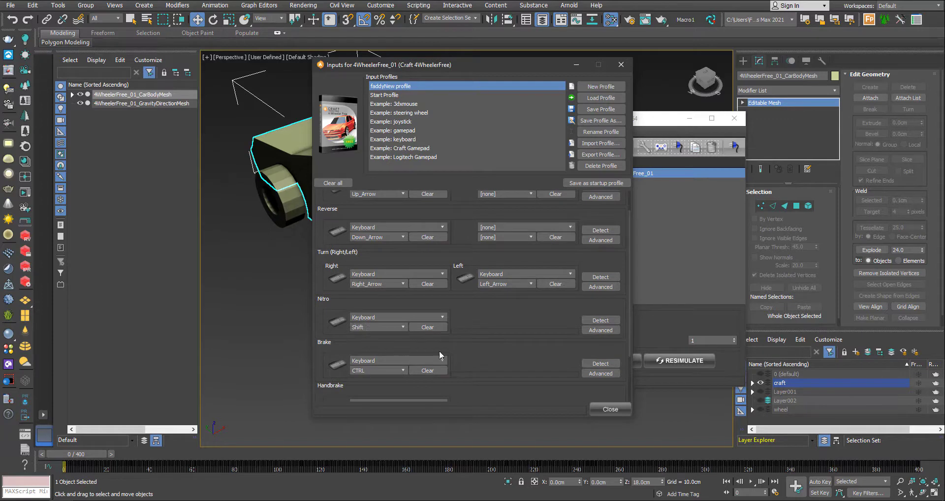
Review the remaining driving keys of 4WheelerFree_01, try another key for Burnout, restore Z and close the input settings.
scroll(449, 358, down, 1)
scroll(380, 364, down, 1)
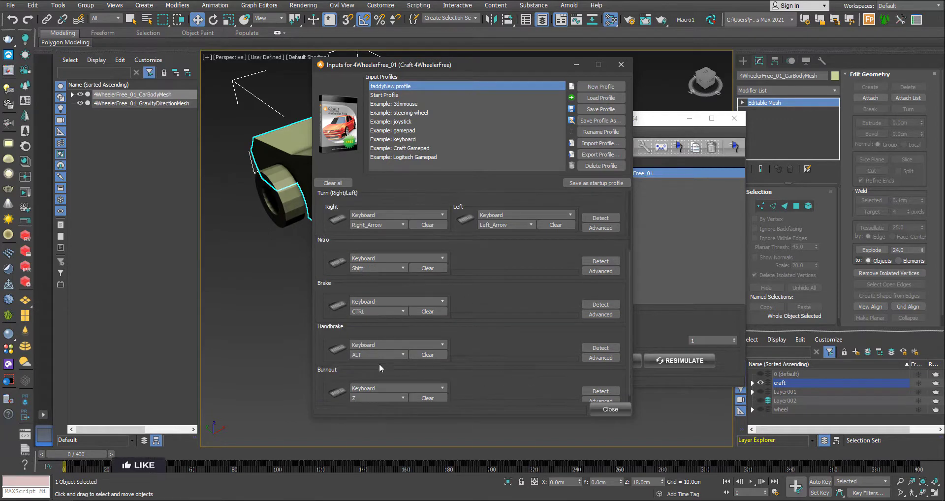
click(369, 398)
key(plus)
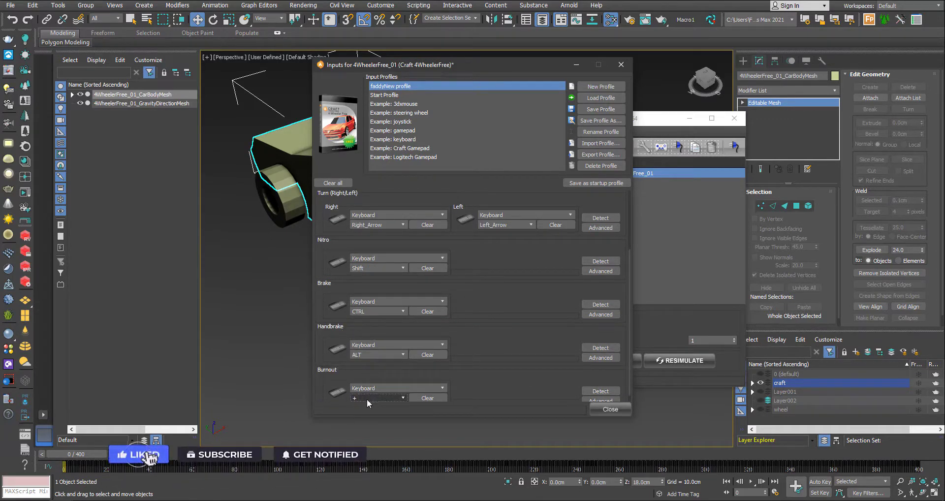
key(z)
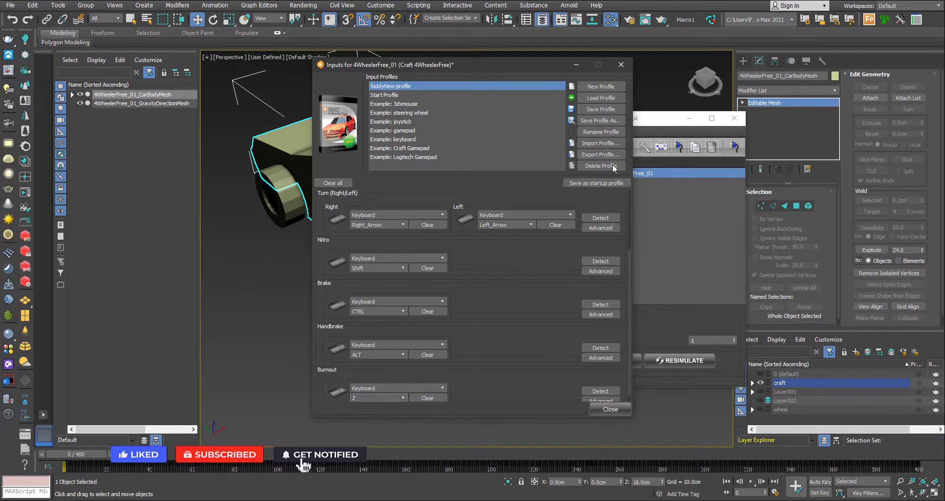
click(606, 413)
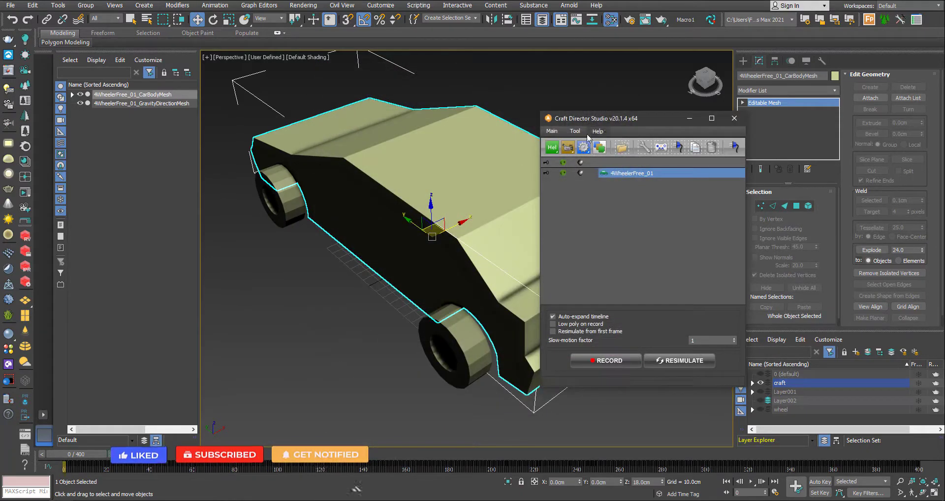
Review the general and vehicle settings in the 4WheelerFree_01 configuration, close it and move Craft Director Studio clear of the car.
click(644, 147)
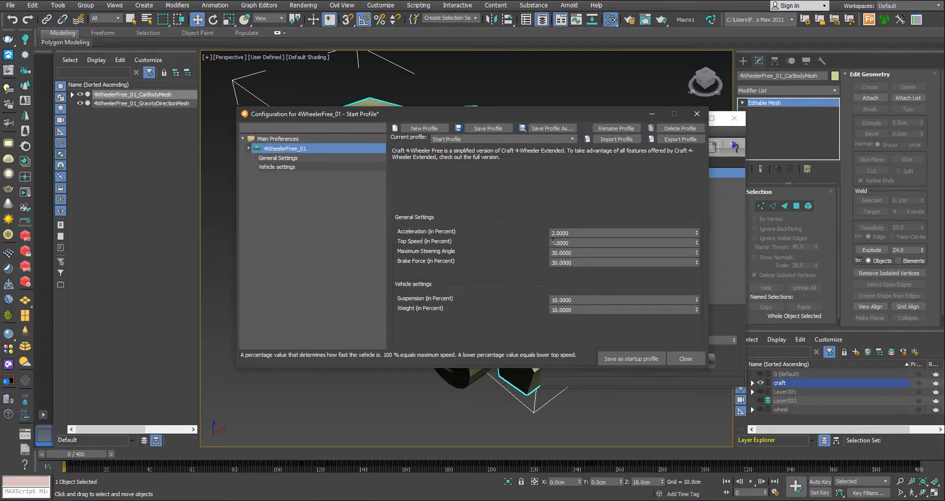
click(697, 114)
drag(615, 124, 809, 71)
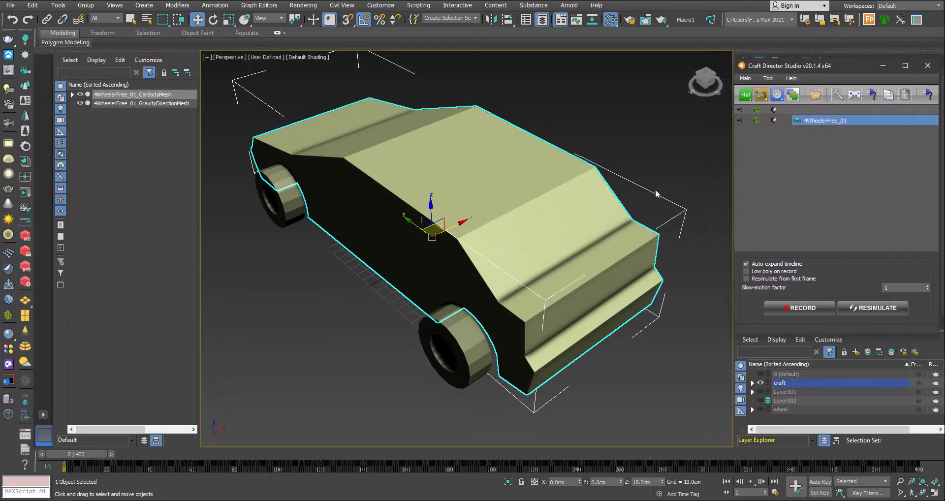
Set the animation length to 4000 frames in the time configuration.
click(776, 492)
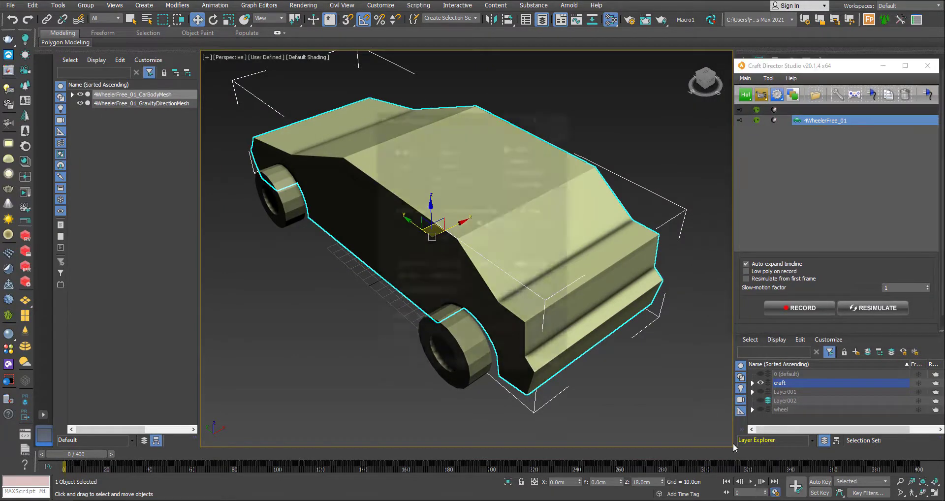
text(000)
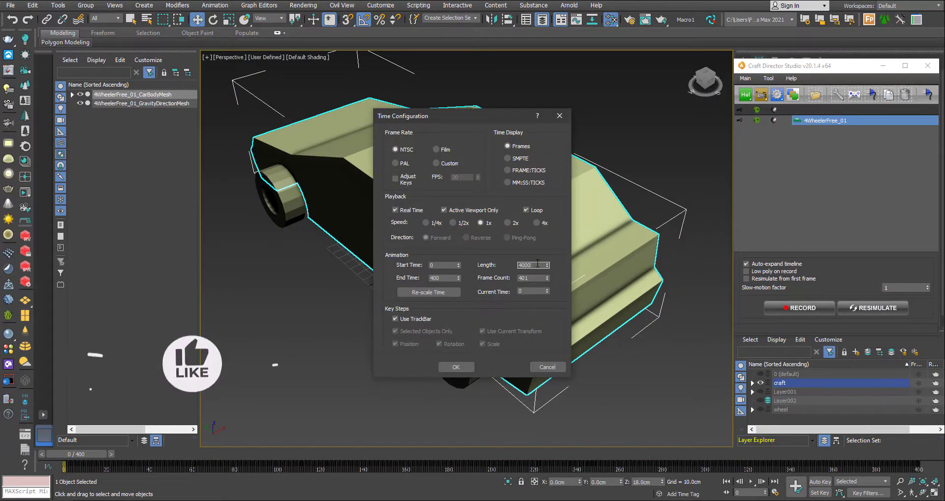
click(446, 368)
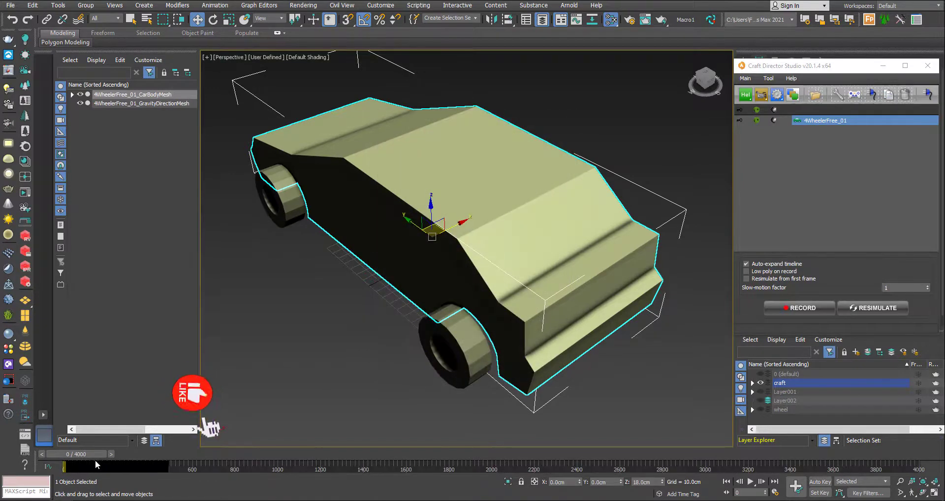
Record a short test drive with the 4WheelerFree rig and return the timeline to frame 0.
click(807, 309)
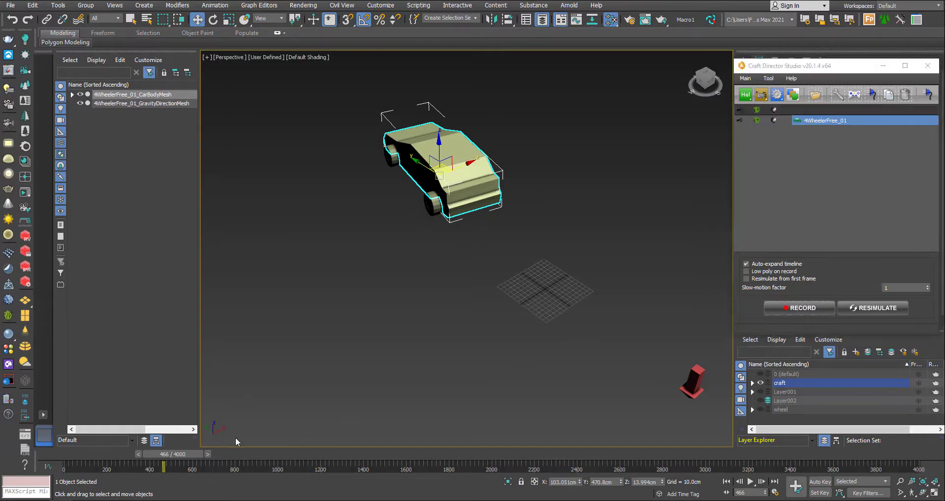
drag(184, 460, 64, 455)
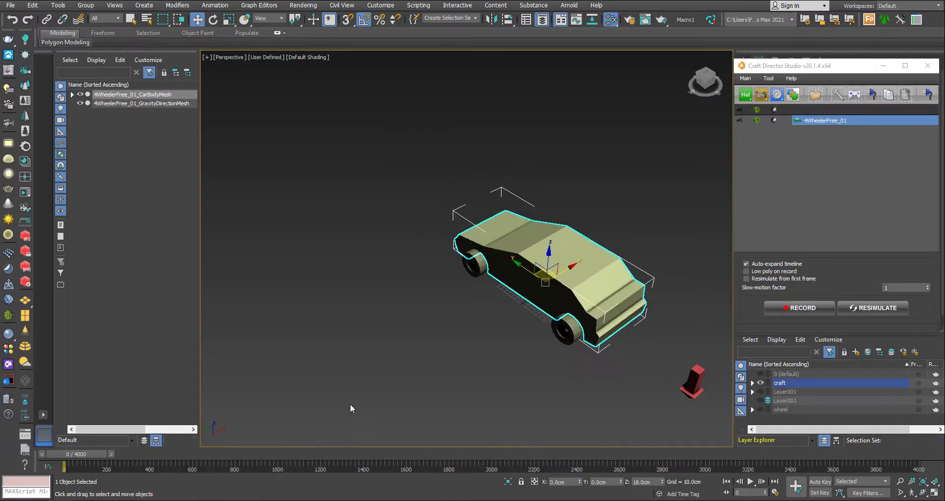
Record a longer drive of about 1020 frames with the 4WheelerFree rig and return the timeline to frame 0.
scroll(396, 389, down, 5)
scroll(397, 388, up, 3)
middle_drag(406, 388, 554, 353)
scroll(504, 366, down, 2)
click(800, 308)
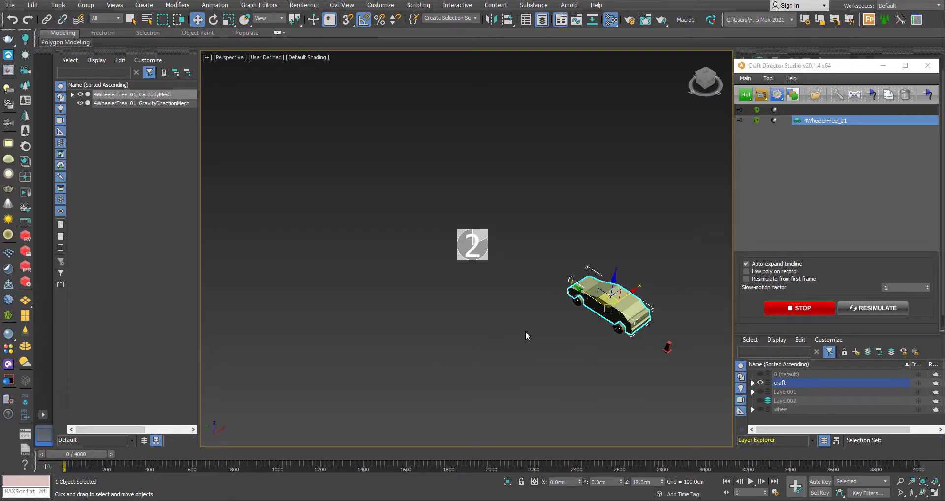
key(Up)
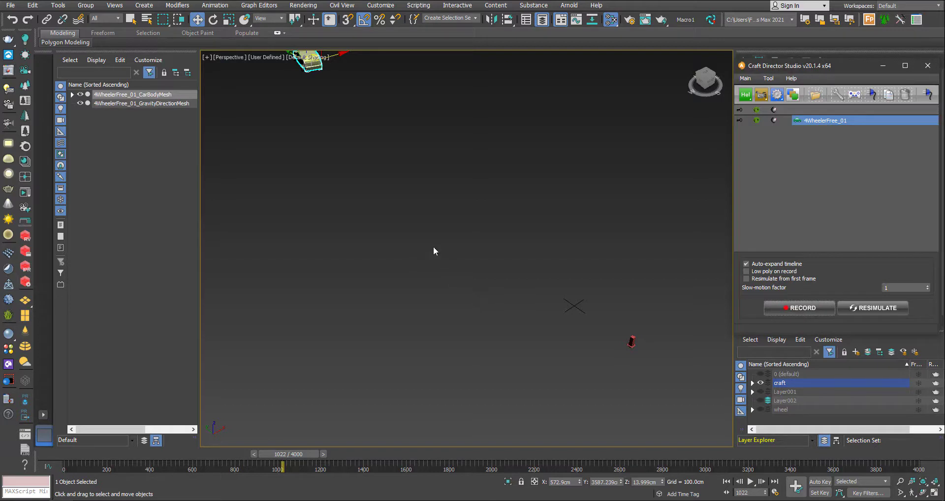
click(277, 450)
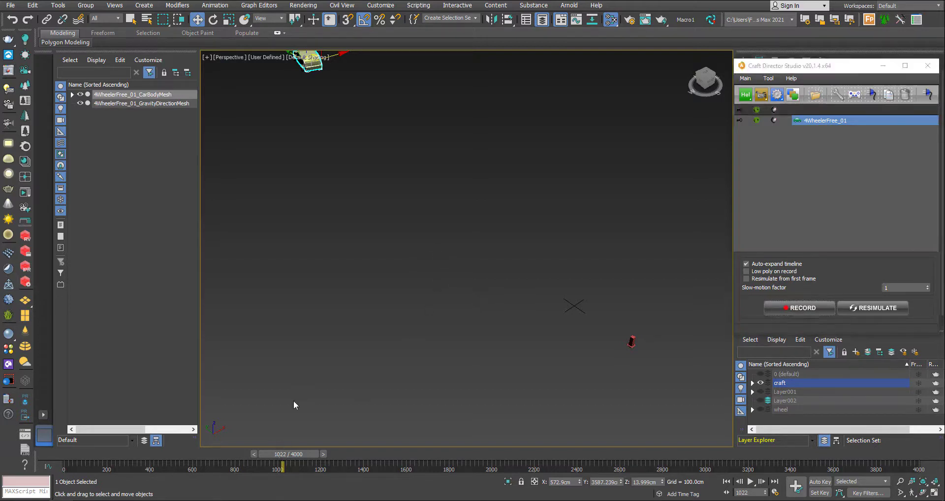
drag(294, 454, 67, 455)
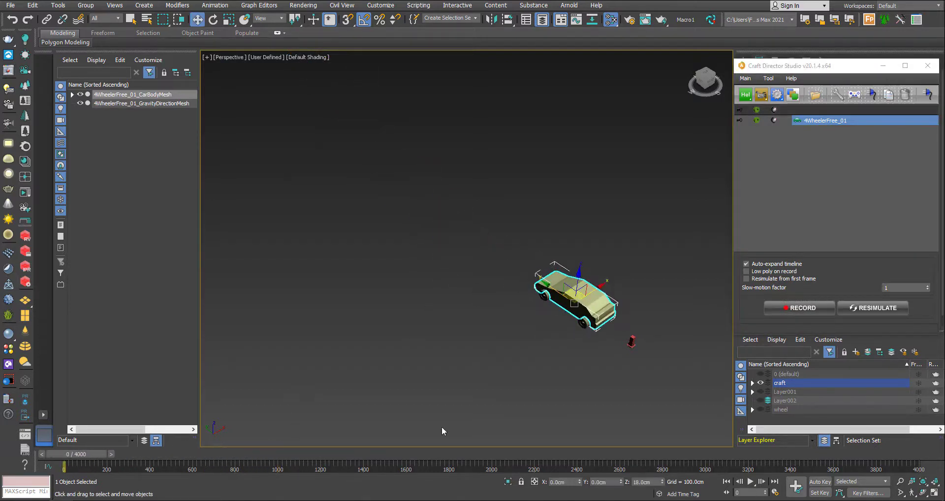
Show the wheel layer and Layer001 and hide the craft layer to leave only the detailed car displayed.
click(761, 384)
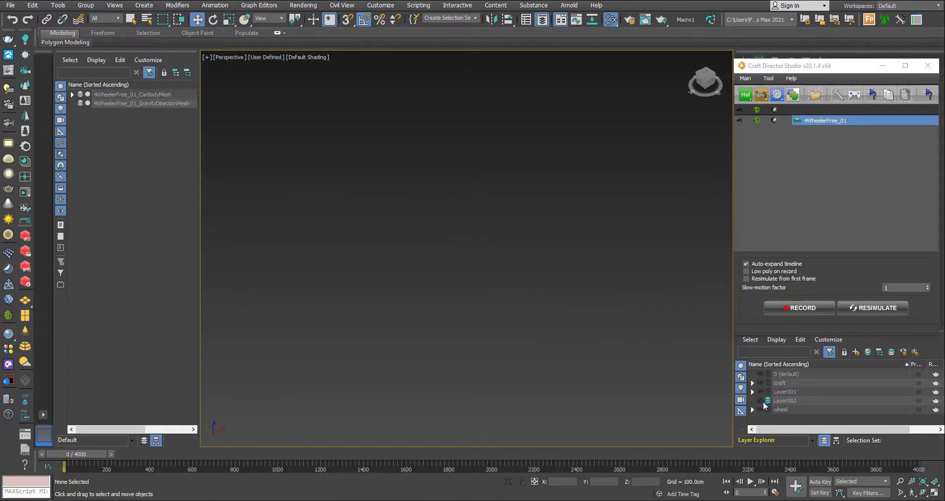
click(761, 410)
click(761, 383)
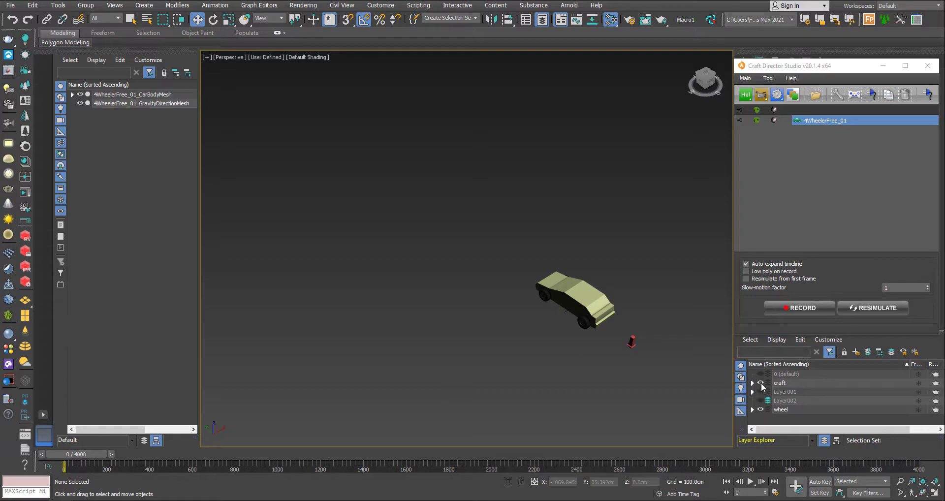
click(761, 392)
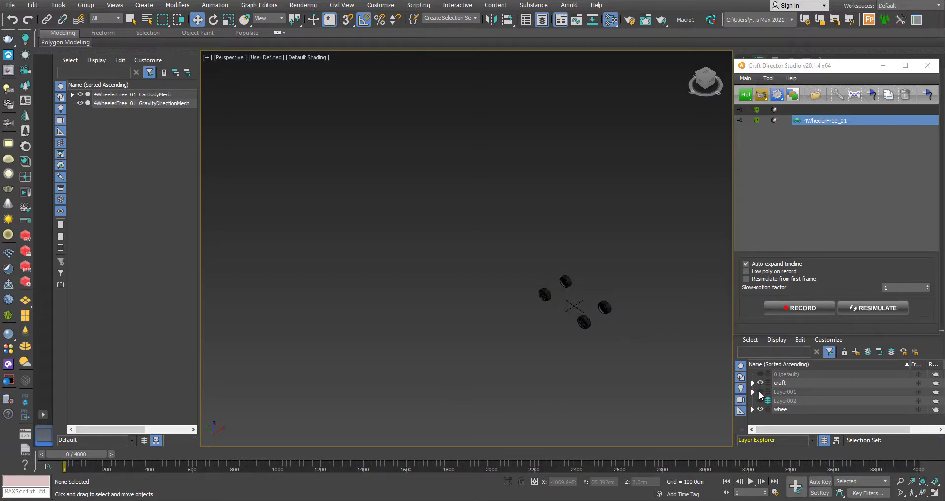
click(761, 392)
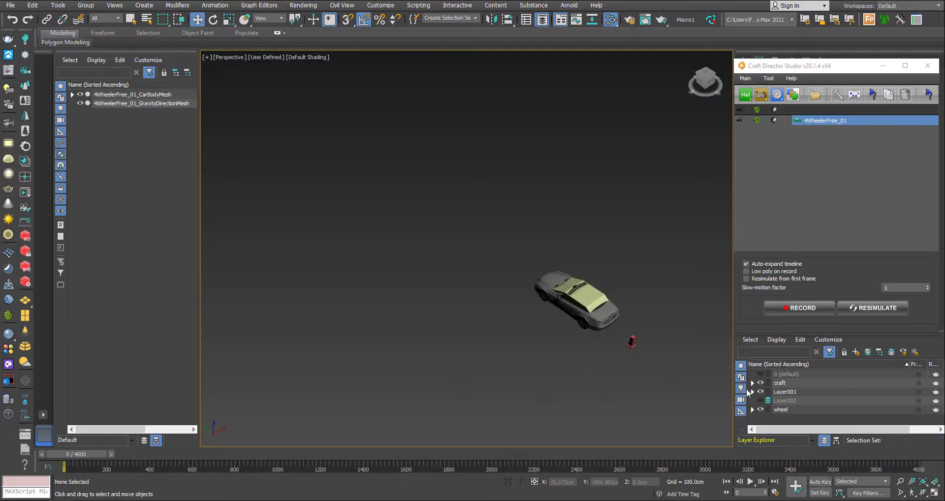
click(761, 383)
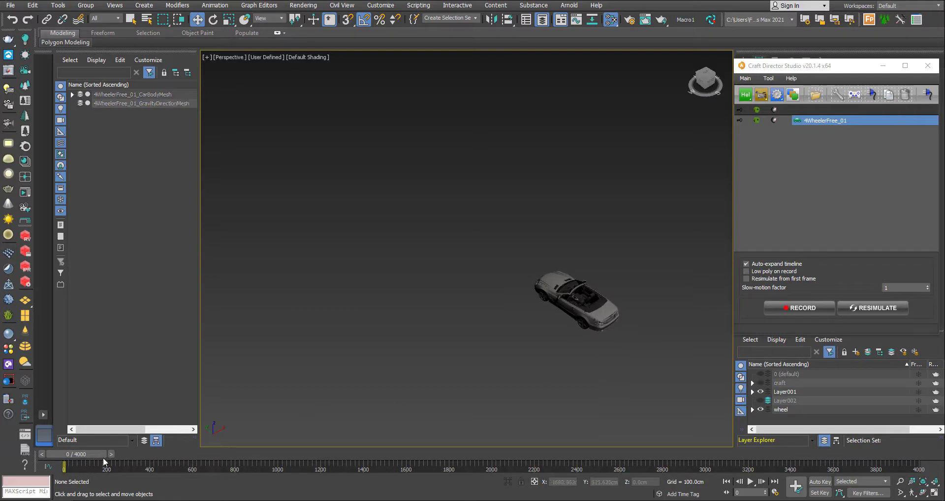
Scrub the timeline to about frame 210 to check the detailed car's recorded motion and go back to frame 0.
drag(104, 456, 142, 457)
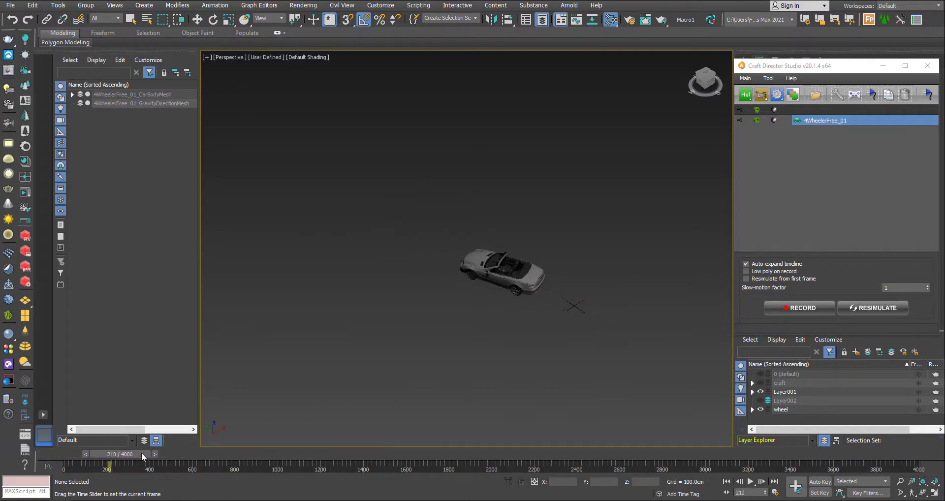
key(w)
scroll(562, 298, up, 5)
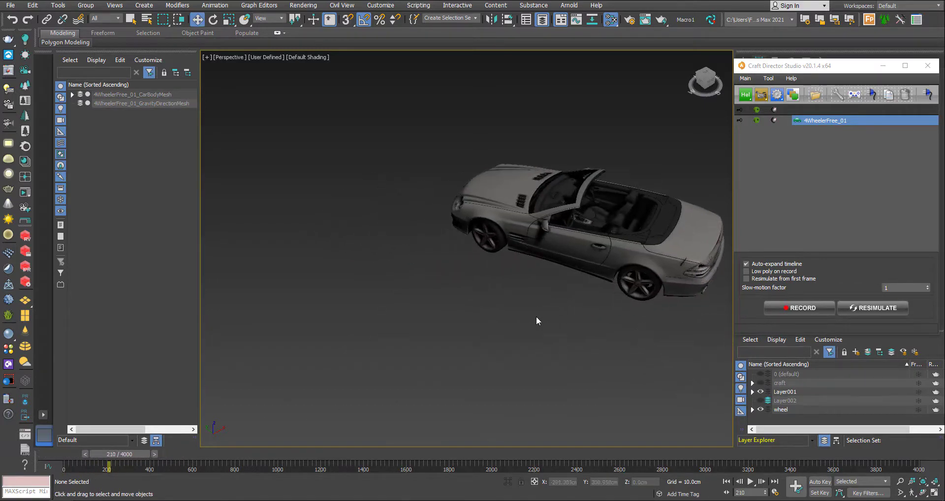
alt+middle_drag(536, 317, 597, 294)
drag(127, 459, 65, 464)
key(w)
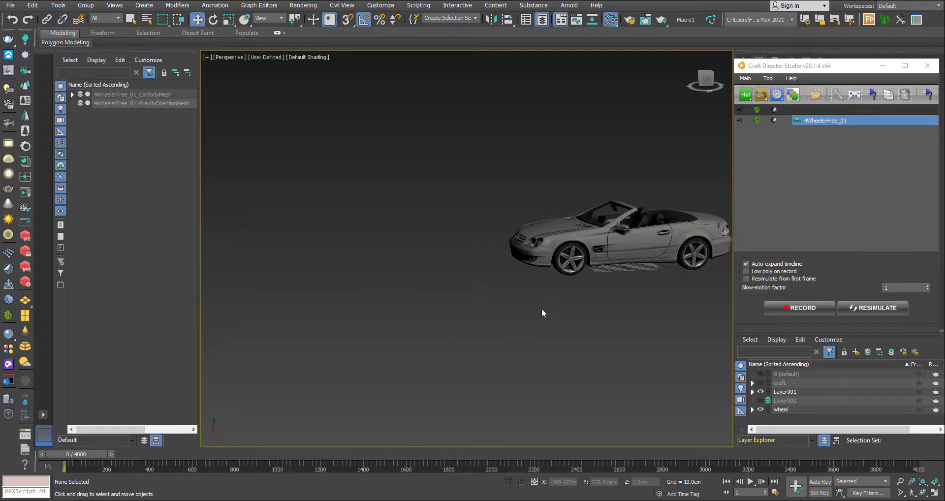
alt+middle_drag(542, 313, 513, 314)
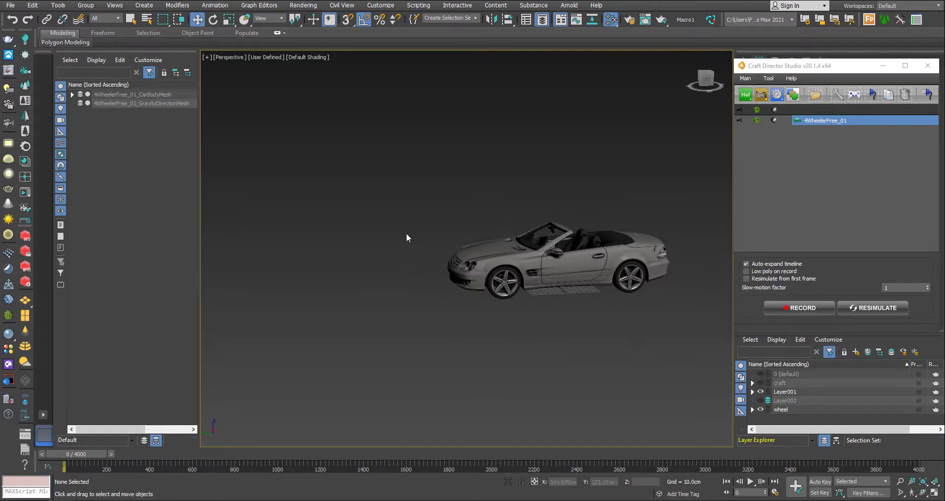
Select all parts of the detailed car, open the Redshift Converter to review its conversion options and close it.
drag(691, 325, 691, 325)
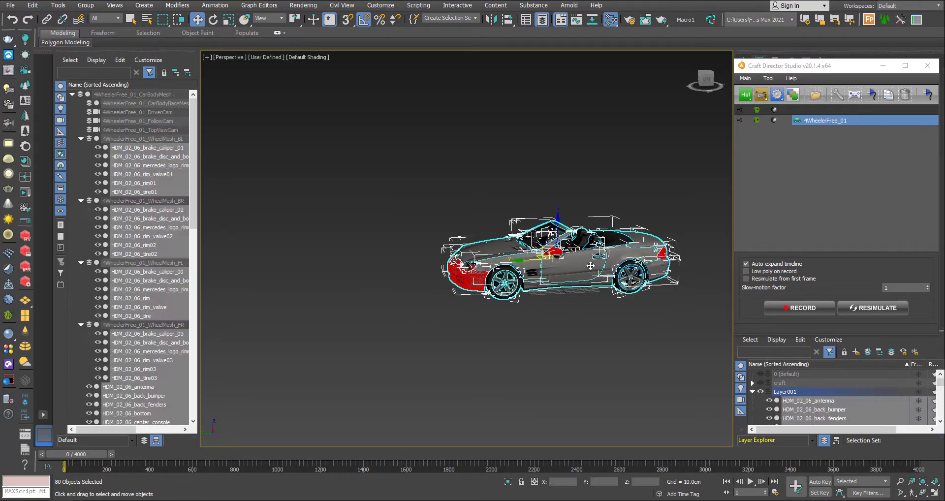
right_click(589, 260)
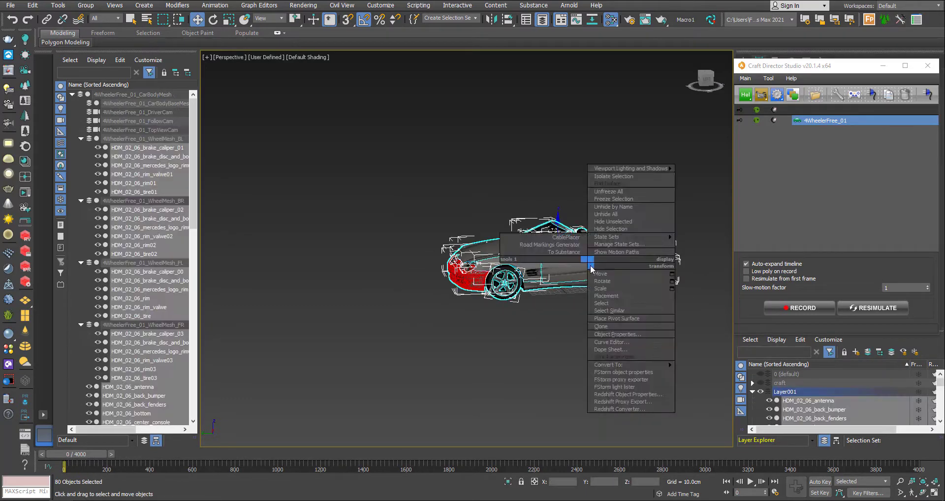
click(627, 409)
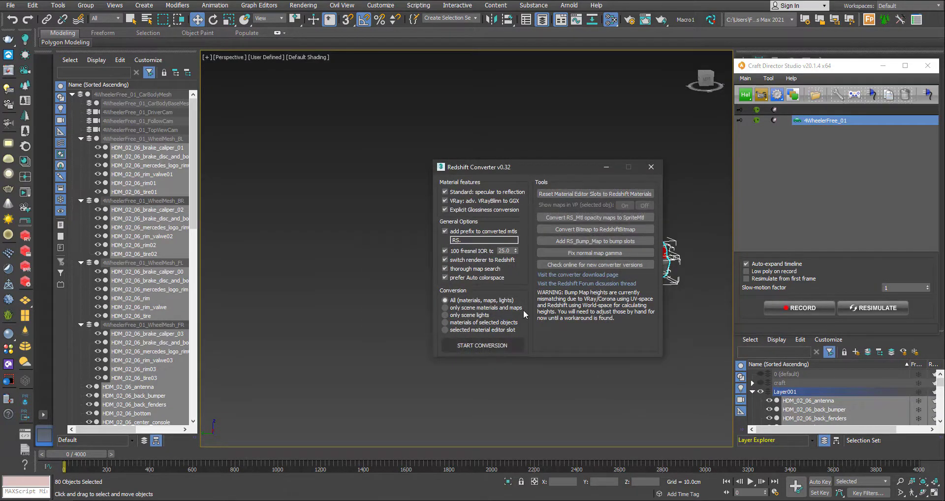
click(651, 167)
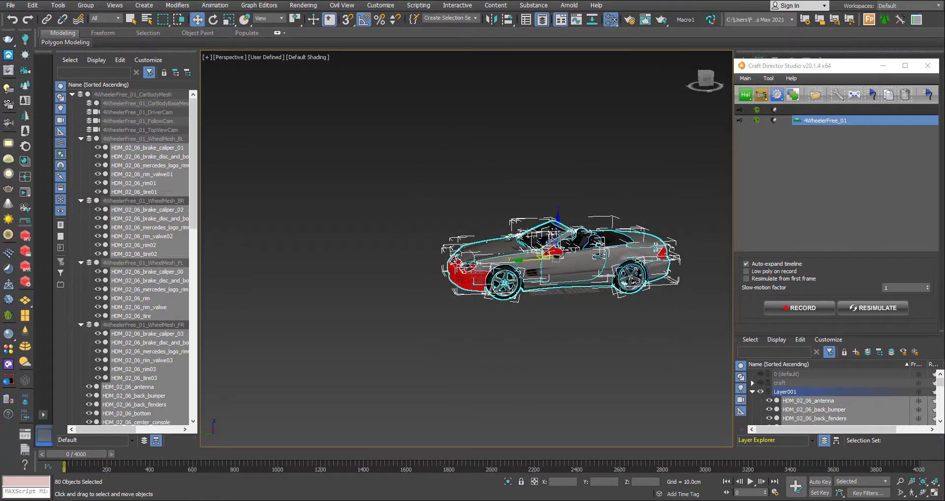
Bring the Slate Material Editor over the viewport and examine the node graph of the car's Redshift materials.
drag(944, 101, 429, 80)
middle_drag(504, 176, 527, 249)
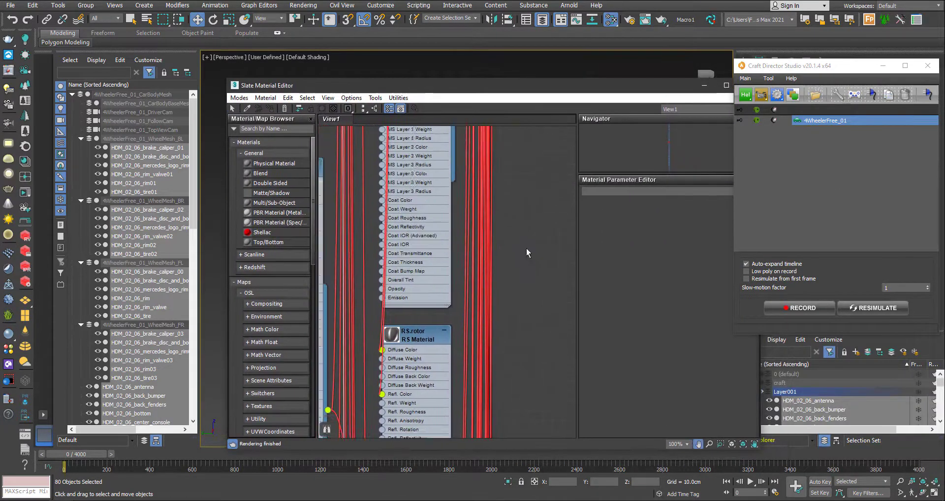
scroll(526, 253, up, 4)
scroll(490, 266, down, 3)
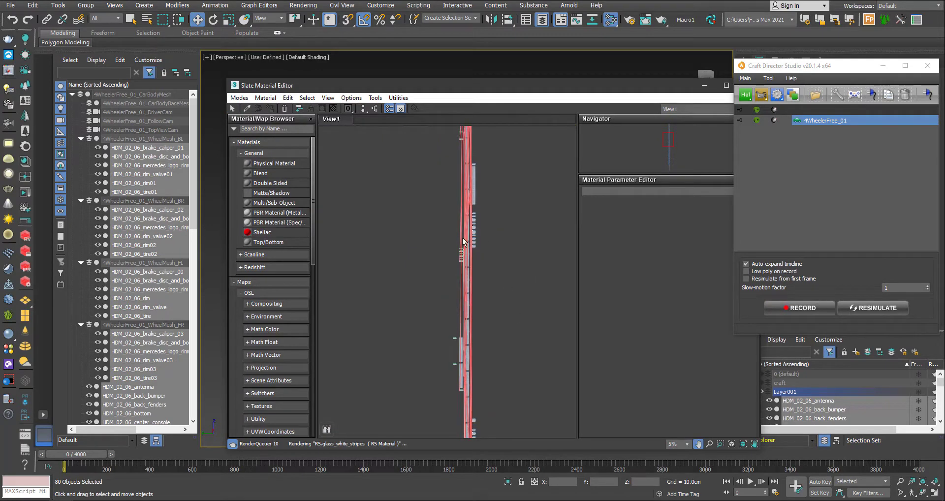
scroll(471, 214, up, 10)
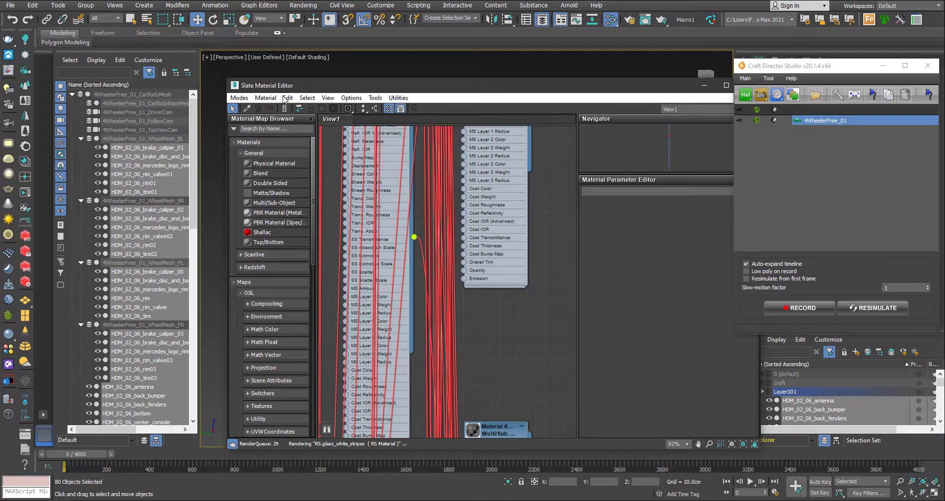
Lay out all nodes in the material view and look over the car's Multi/Sub-Object materials.
key(z)
click(328, 97)
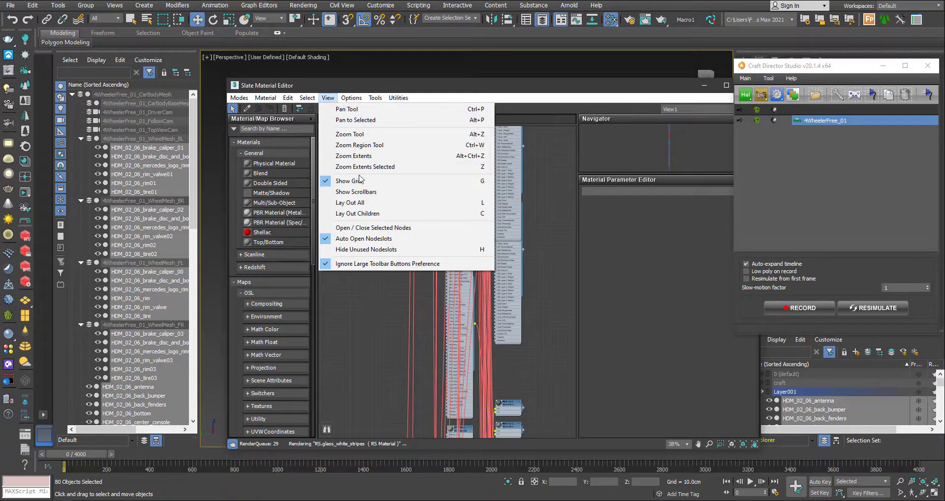
click(381, 207)
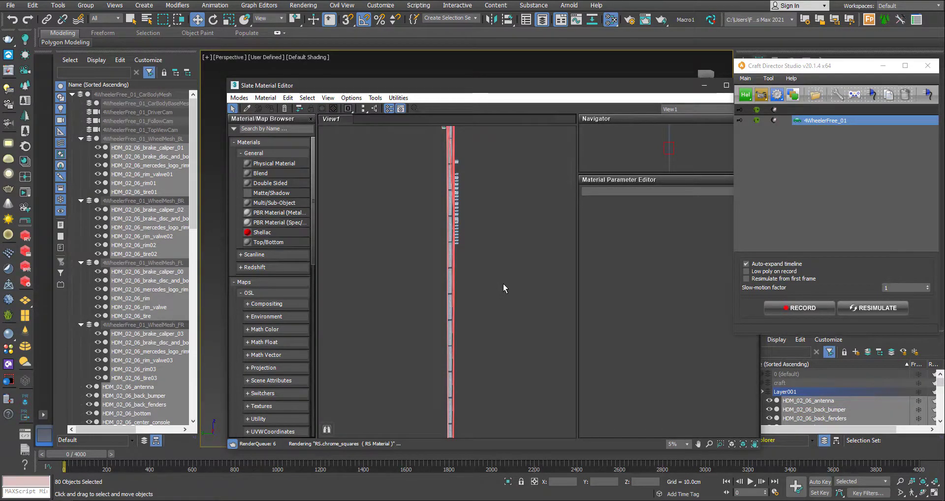
key(z)
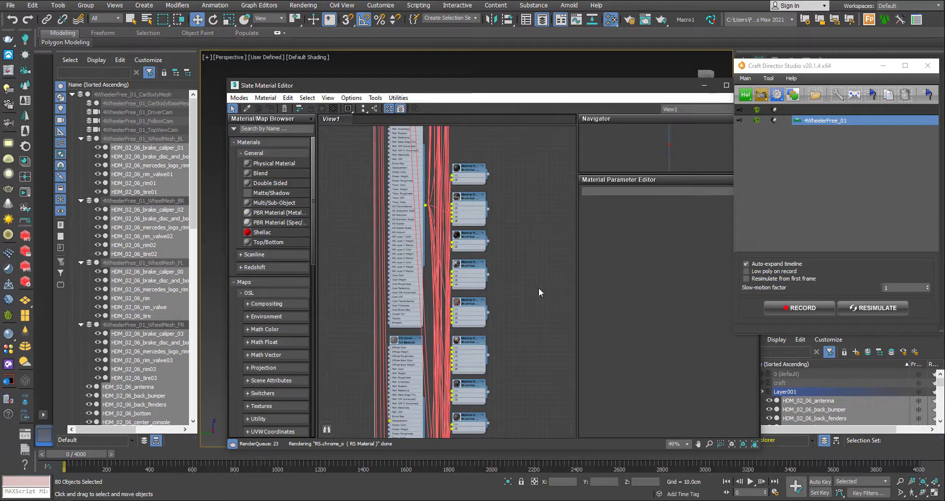
middle_drag(533, 240, 542, 236)
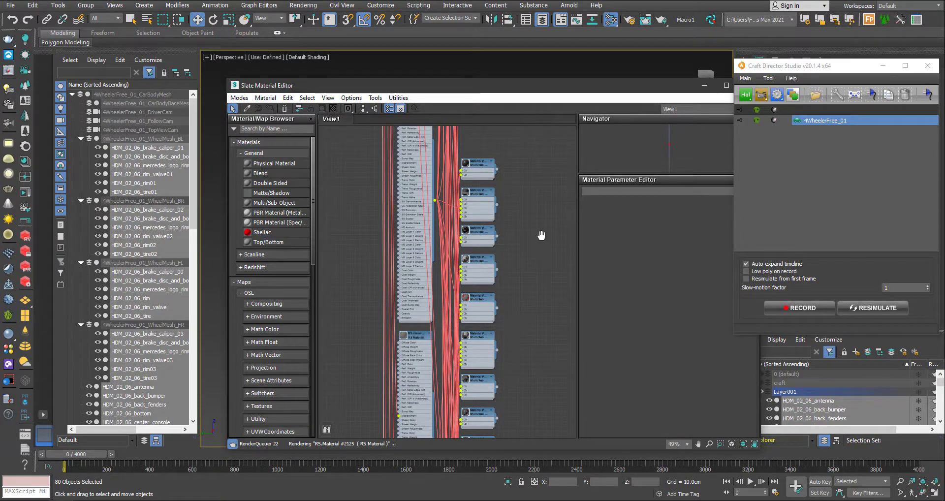
Close Craft Director Studio and the Slate Material Editor to clear the viewport.
middle_drag(541, 235, 545, 234)
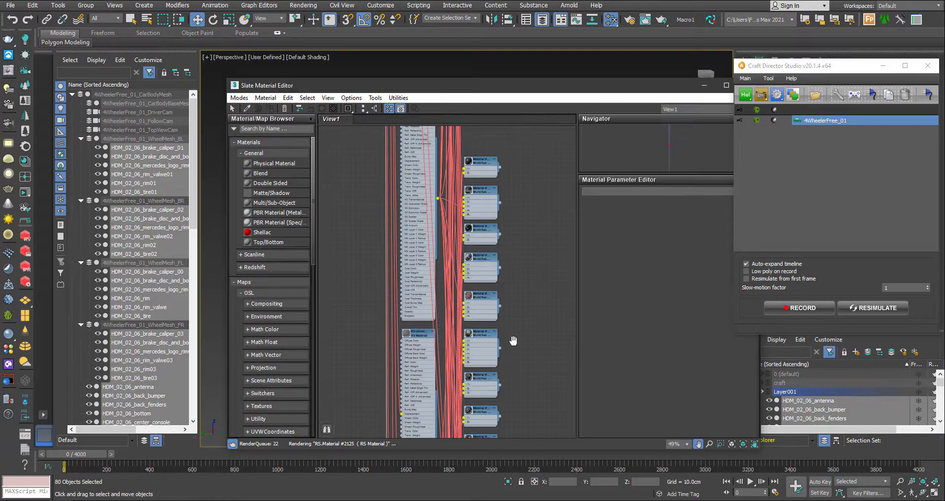
click(928, 70)
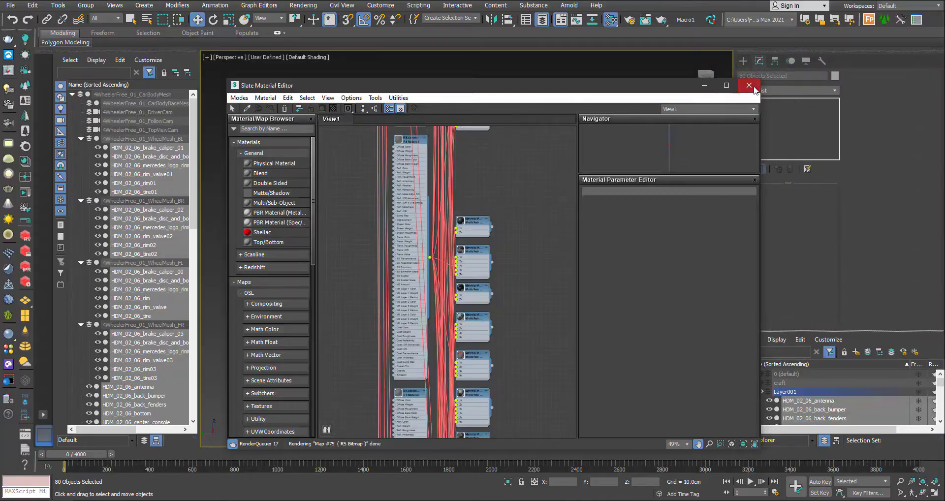
click(749, 86)
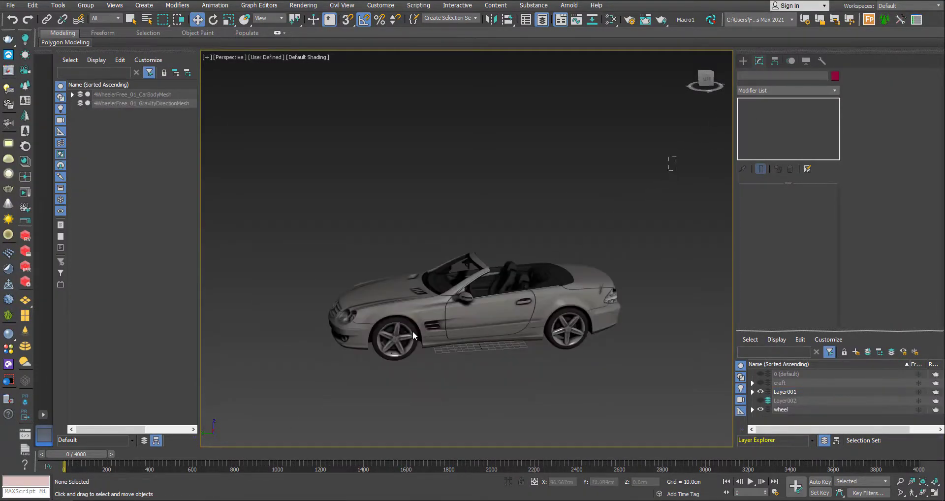
Select all car parts and set up a Redshift Proxy Export with compression and connectivity data enabled and the camera left at None.
key(ctrl+a)
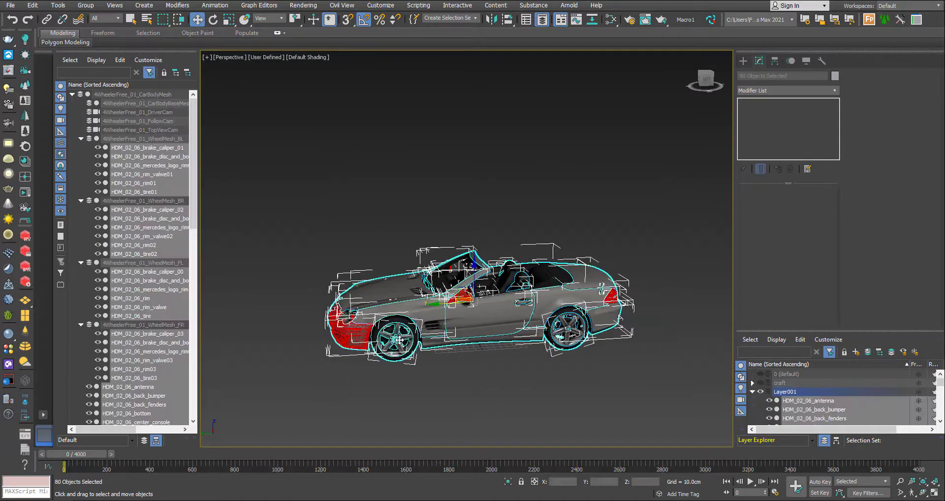
right_click(402, 336)
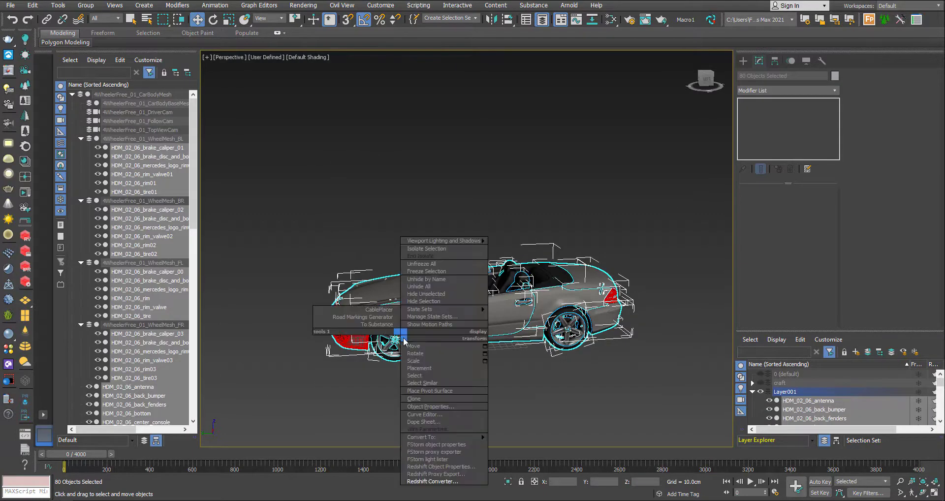
click(446, 474)
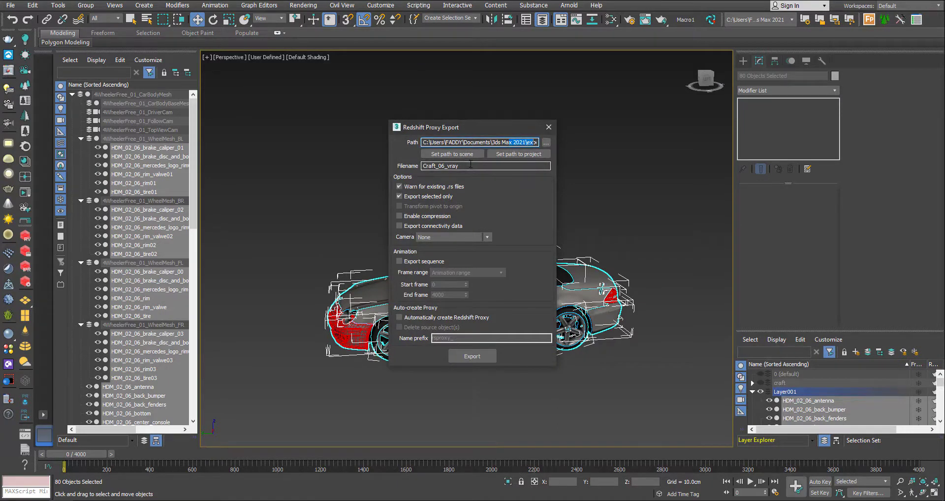
drag(487, 166, 406, 165)
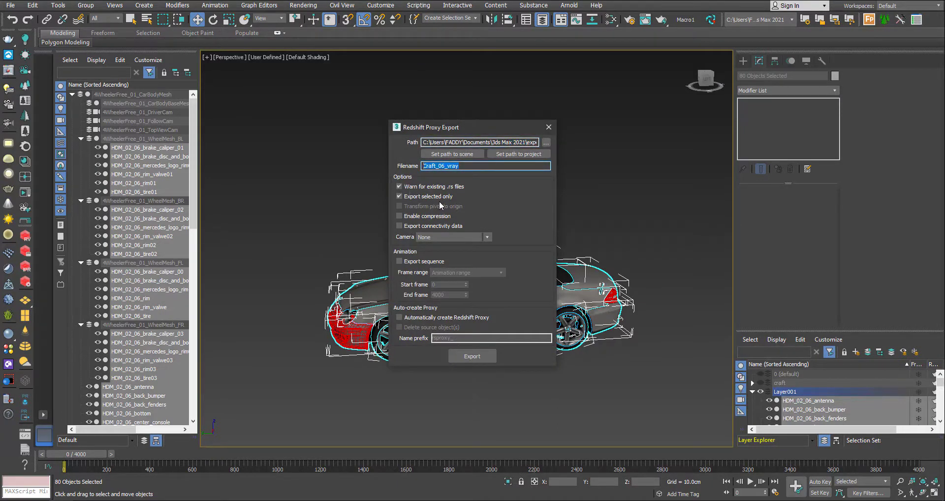
click(428, 217)
click(437, 226)
click(459, 238)
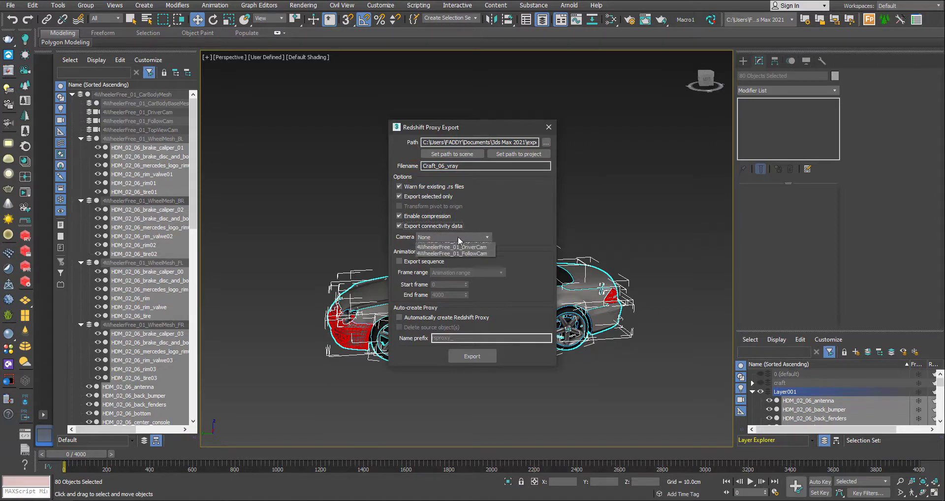
click(459, 240)
Enable sequence export with a custom range of frames 0 to 400 and automatic Redshift Proxy creation, and close the dialog without exporting.
click(400, 261)
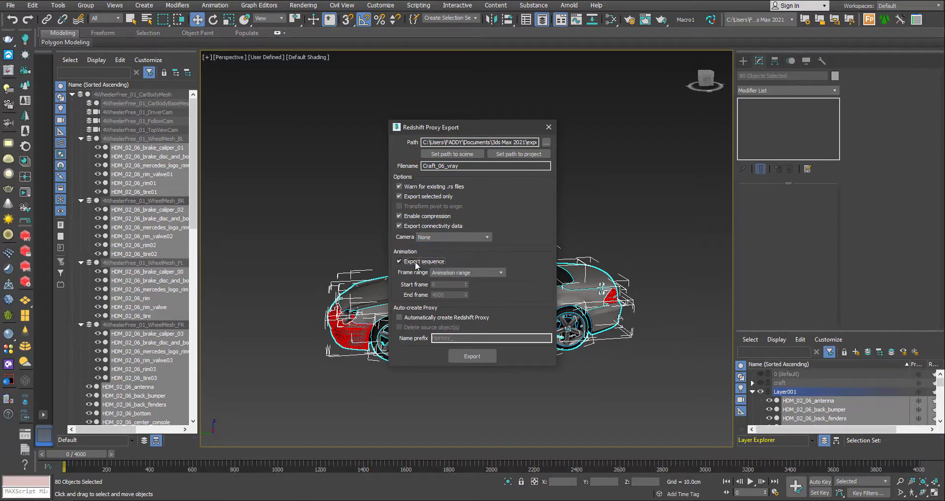
click(467, 274)
click(458, 290)
drag(449, 295, 416, 295)
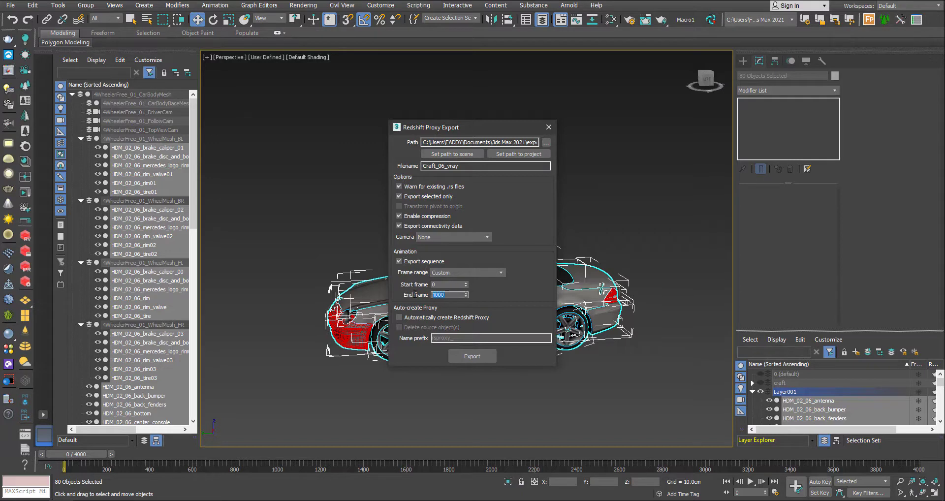
click(423, 318)
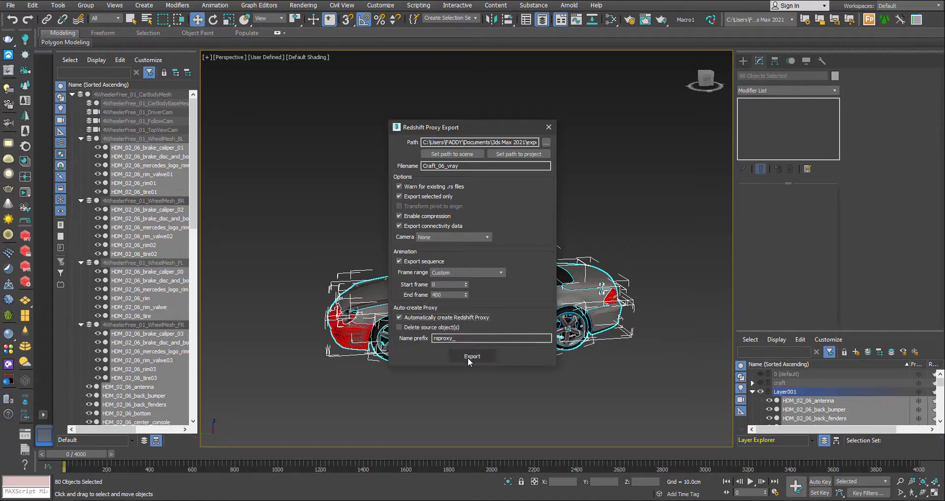
click(548, 127)
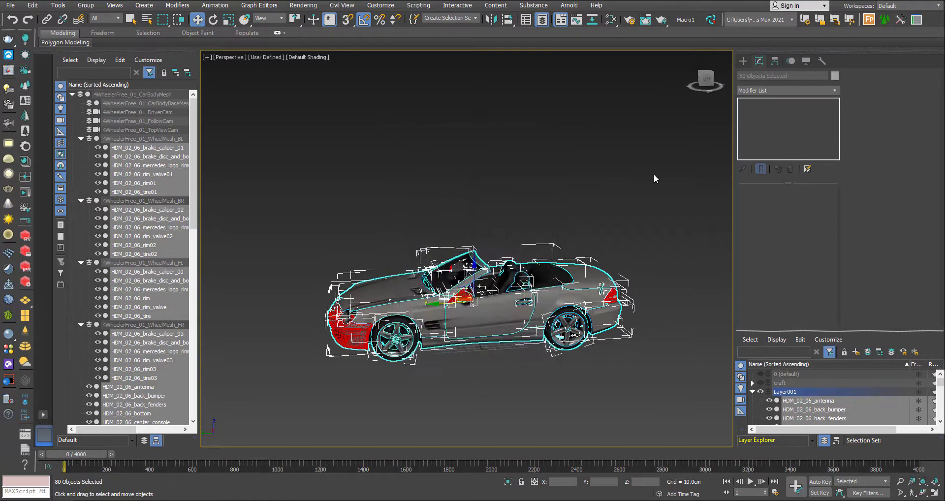
Box-select the whole car and start a scene export with Alembic (*.abc) as the file type.
middle_drag(619, 195, 636, 193)
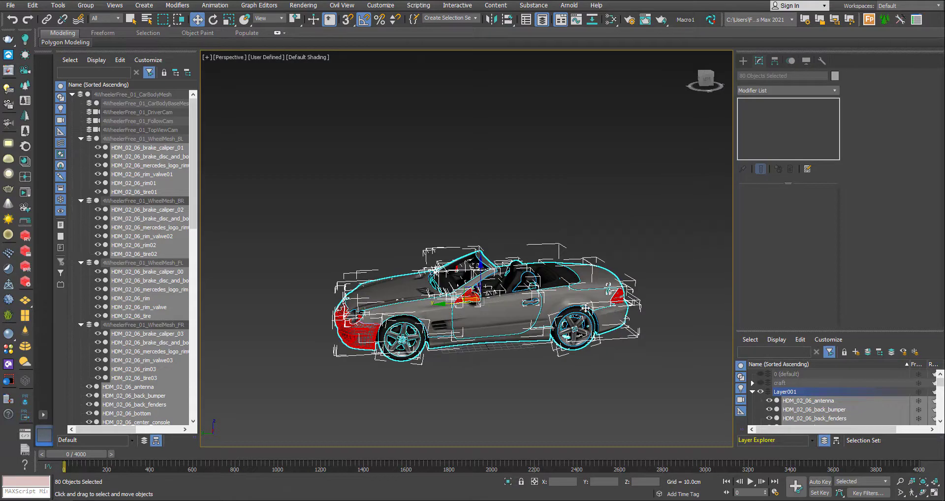
scroll(585, 308, up, 4)
scroll(466, 282, down, 4)
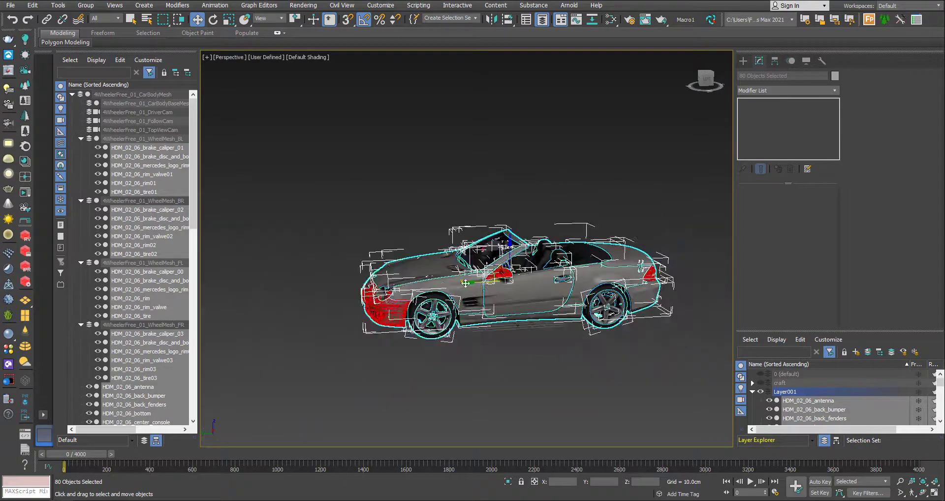
alt+middle_drag(465, 283, 584, 372)
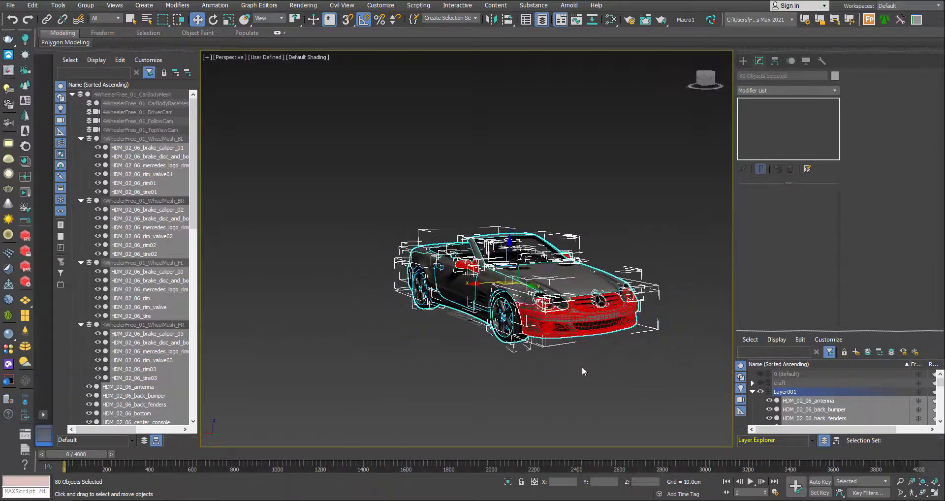
drag(348, 180, 648, 367)
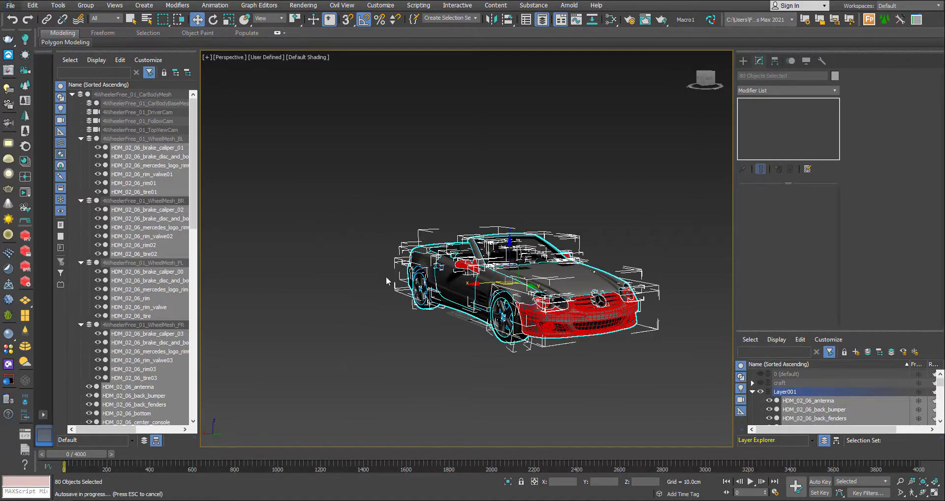
click(10, 5)
mouse_move(59, 150)
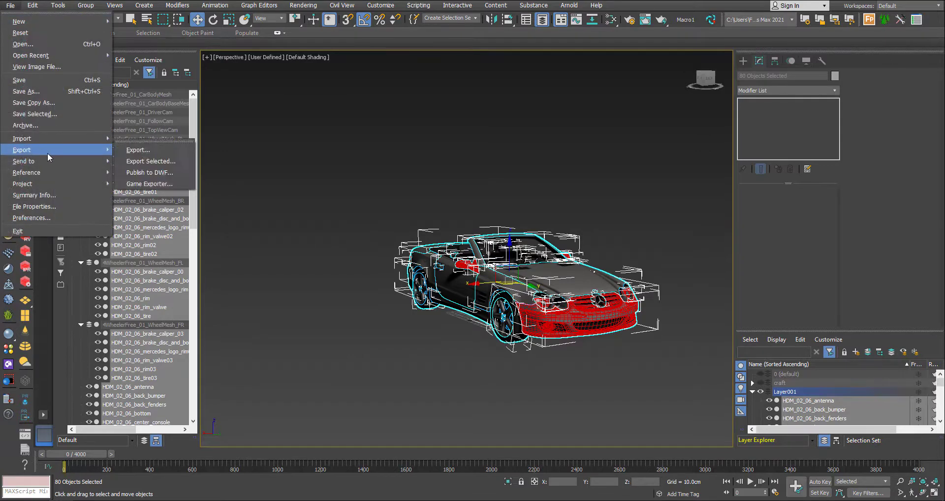
click(138, 151)
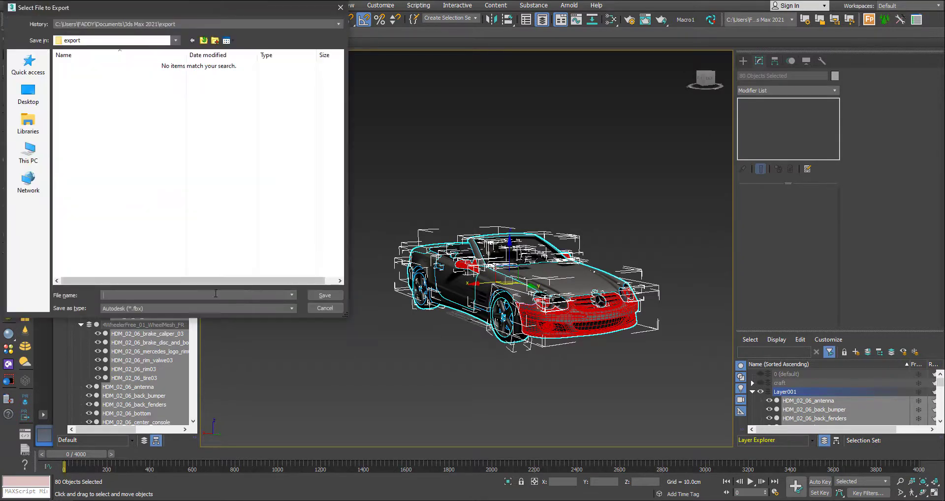
click(192, 309)
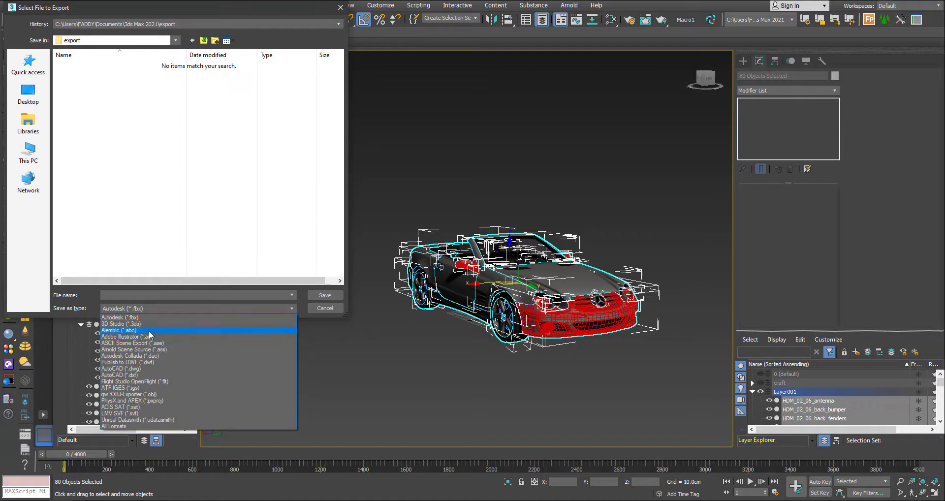
click(148, 330)
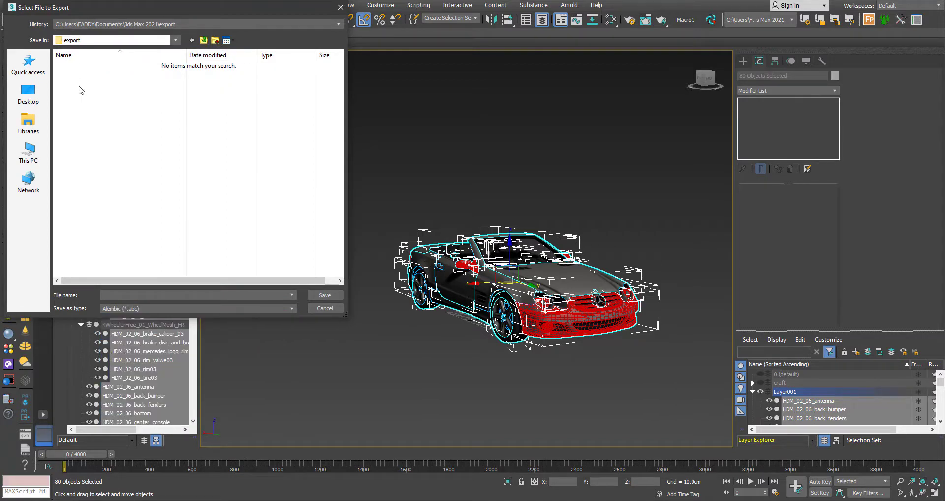
Choose car.abc in the C:\SendToSubstance folder as the export file and cancel the export.
click(192, 24)
click(183, 40)
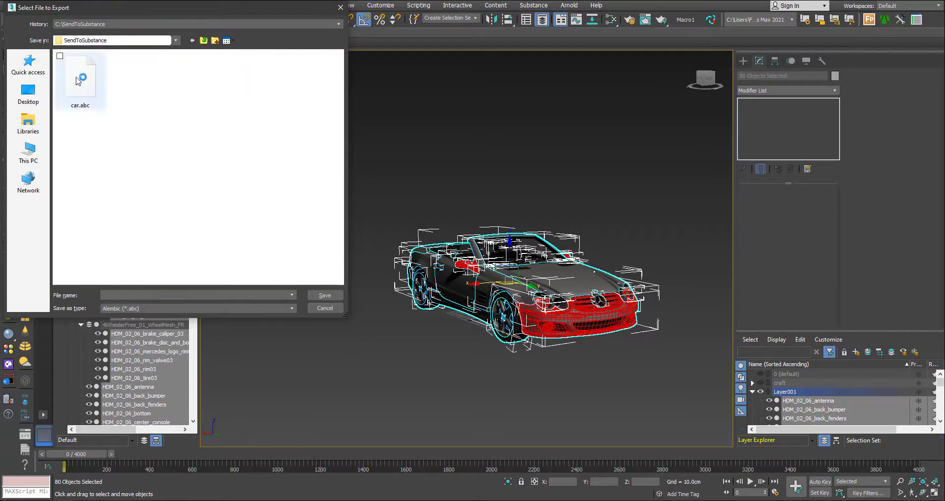
click(81, 79)
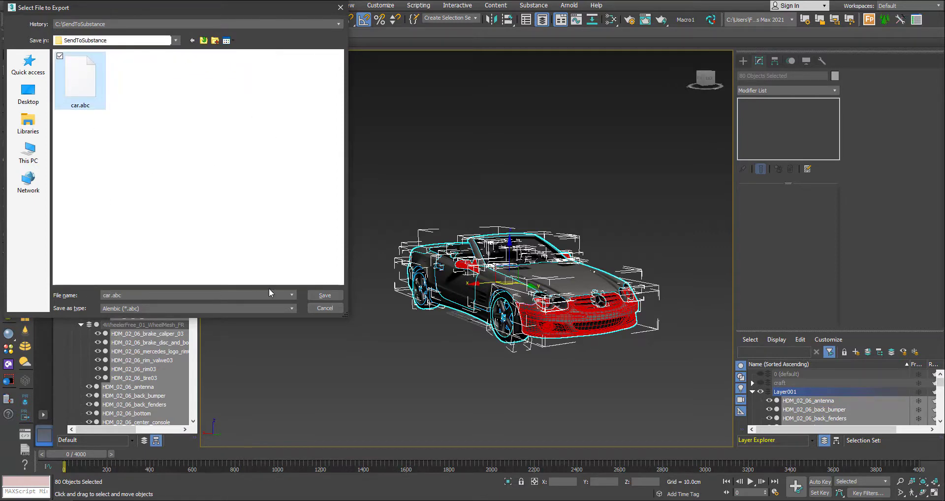
click(323, 309)
Clear the selection and examine the car model from the rear and up close at the front bumper.
alt+middle_drag(430, 339, 531, 334)
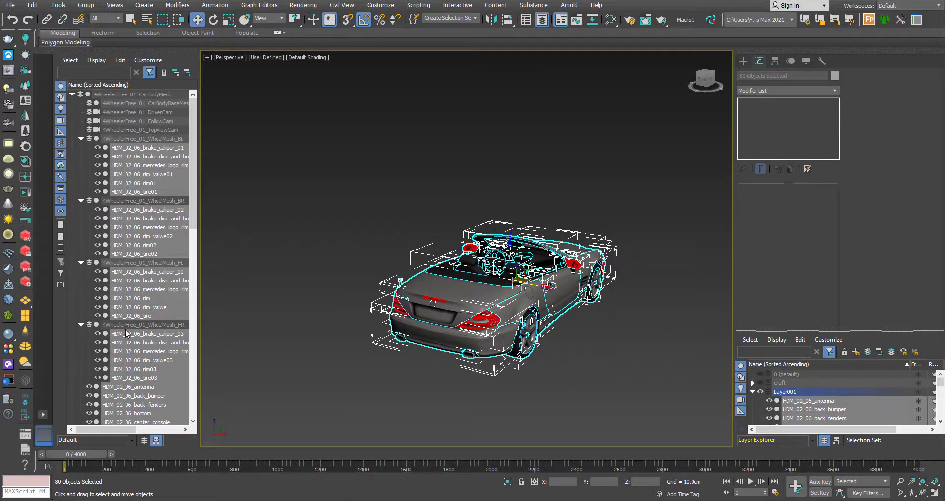
alt+middle_drag(409, 218, 407, 204)
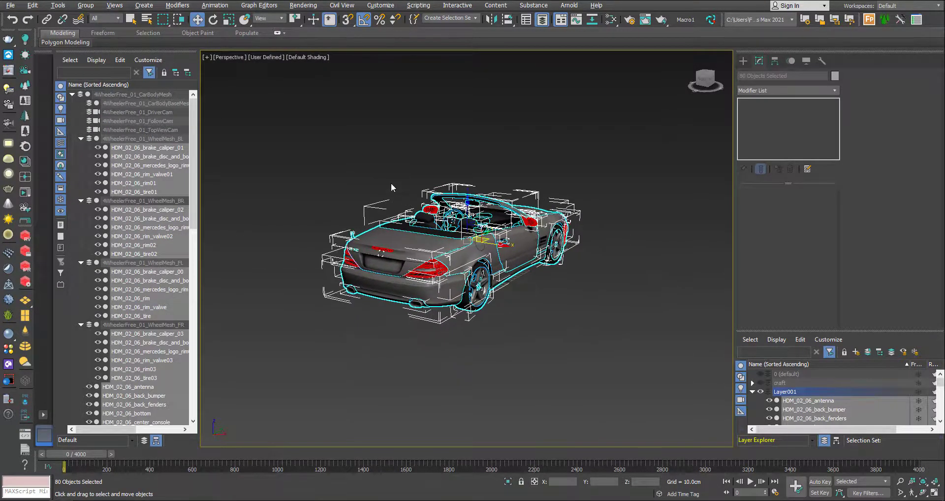
scroll(392, 187, up, 5)
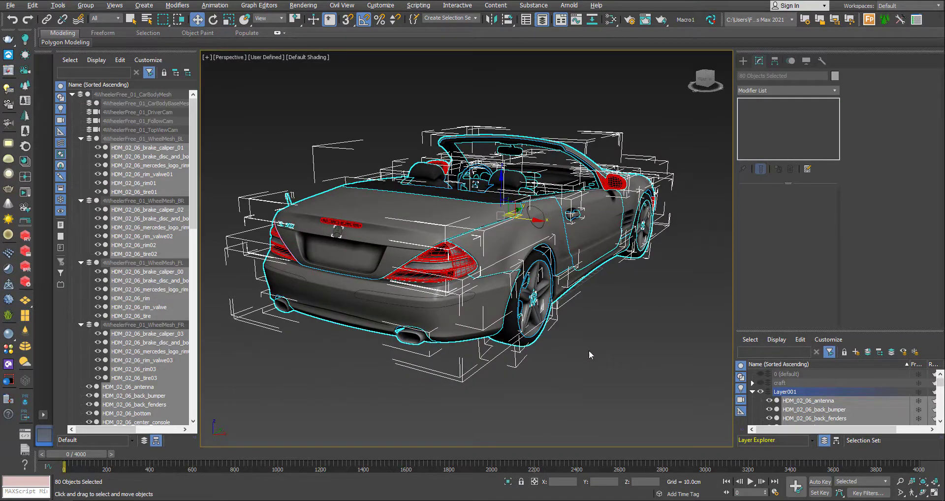
click(624, 346)
alt+middle_drag(624, 347, 503, 340)
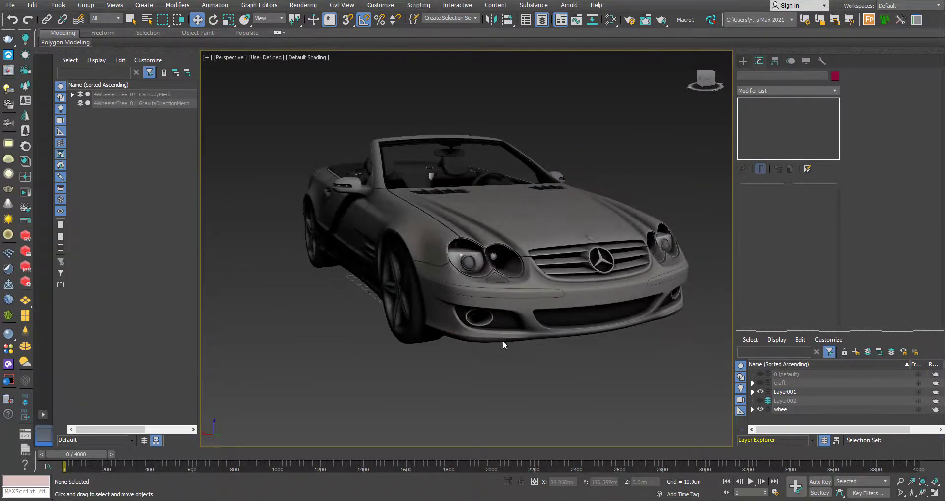
scroll(545, 390, up, 4)
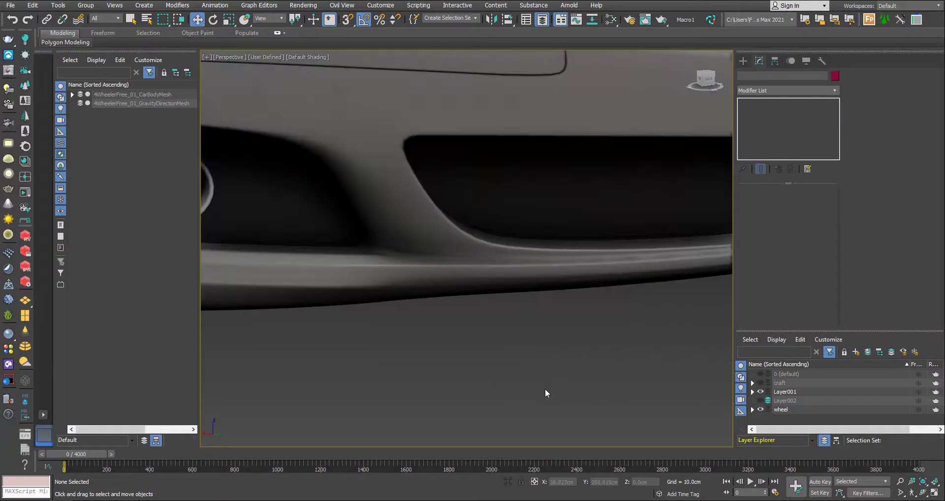